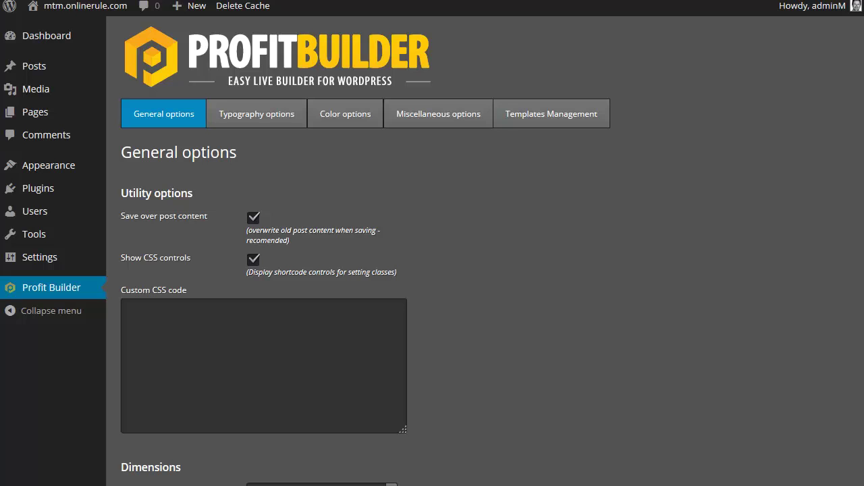
# Step: Open Profit Builder's template management and examine the optin/squeeze page and landing/sales page templates available to install
pyautogui.click(540, 116)
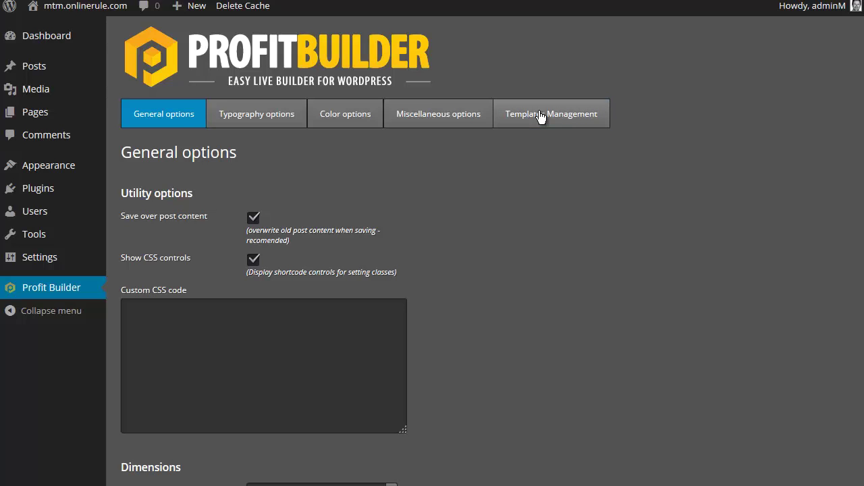
pyautogui.click(578, 120)
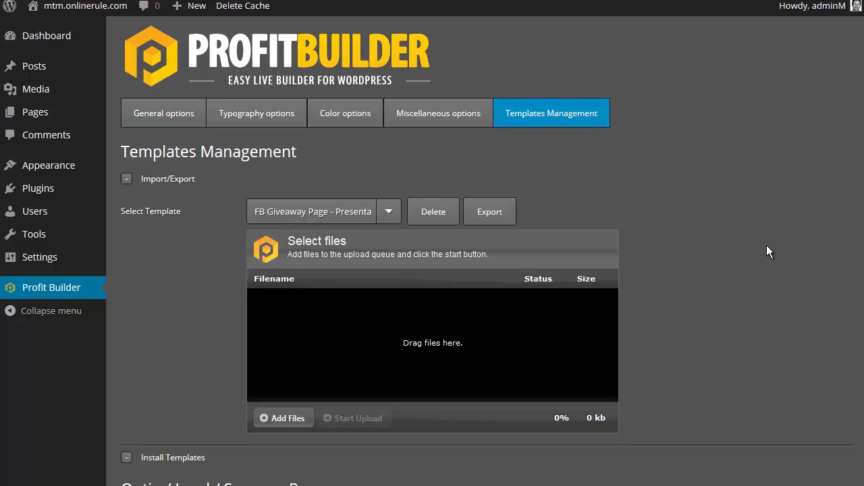
pyautogui.scroll(-6, 767, 252)
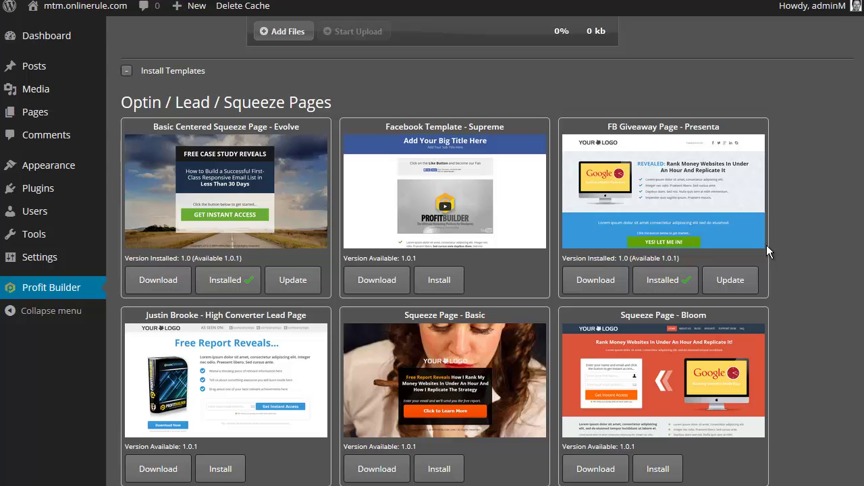
pyautogui.scroll(-1, 767, 249)
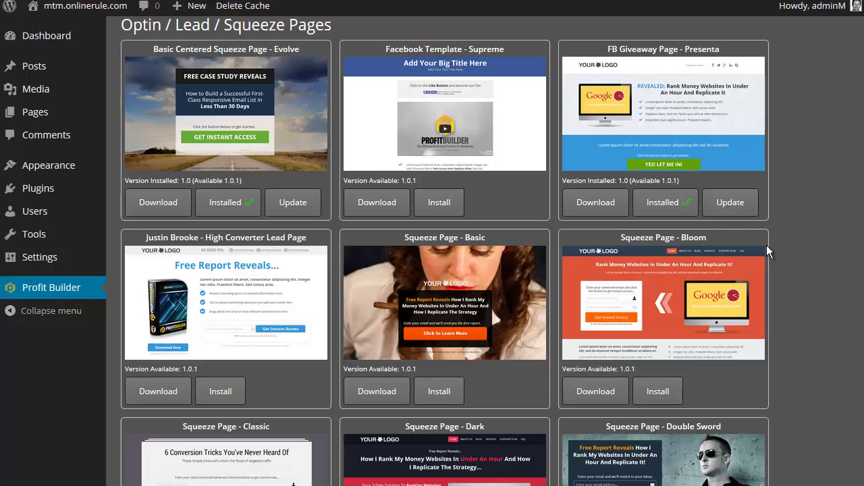
pyautogui.scroll(-9, 767, 247)
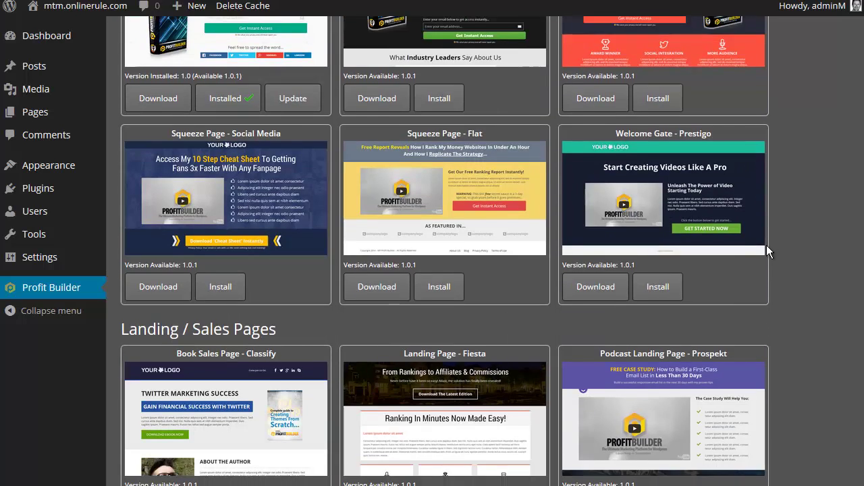
pyautogui.scroll(-5, 767, 250)
pyautogui.scroll(1, 767, 250)
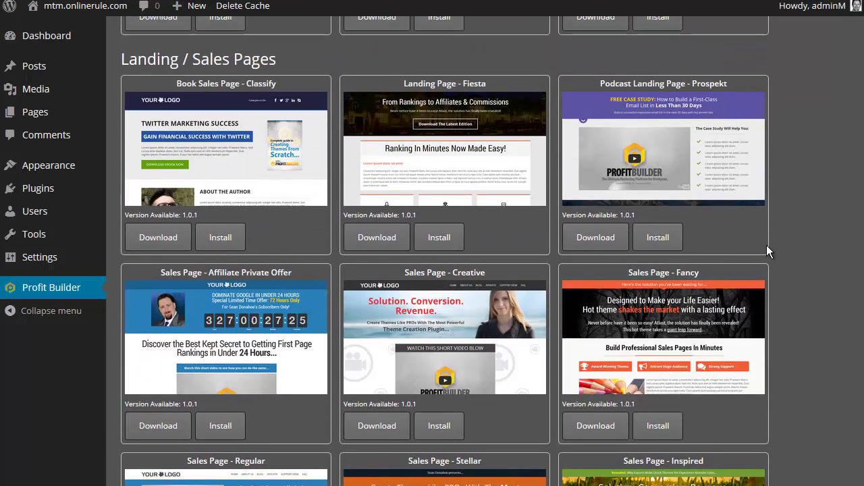
pyautogui.scroll(-3, 767, 250)
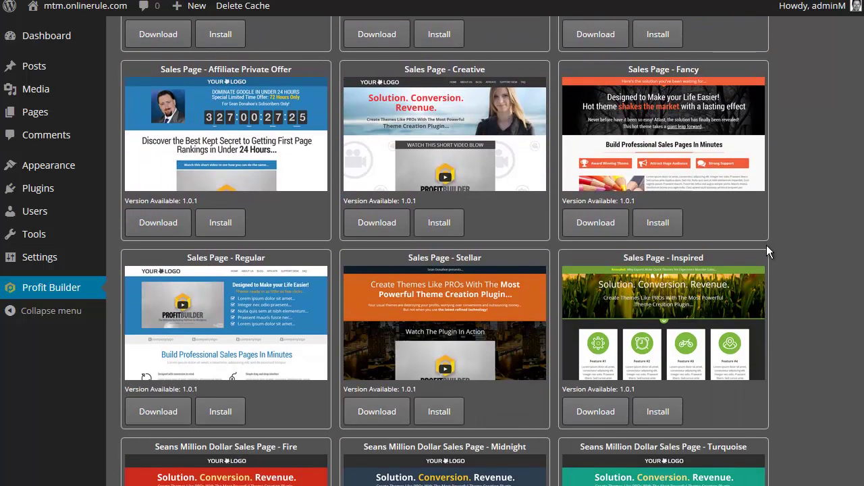
pyautogui.scroll(-1, 767, 250)
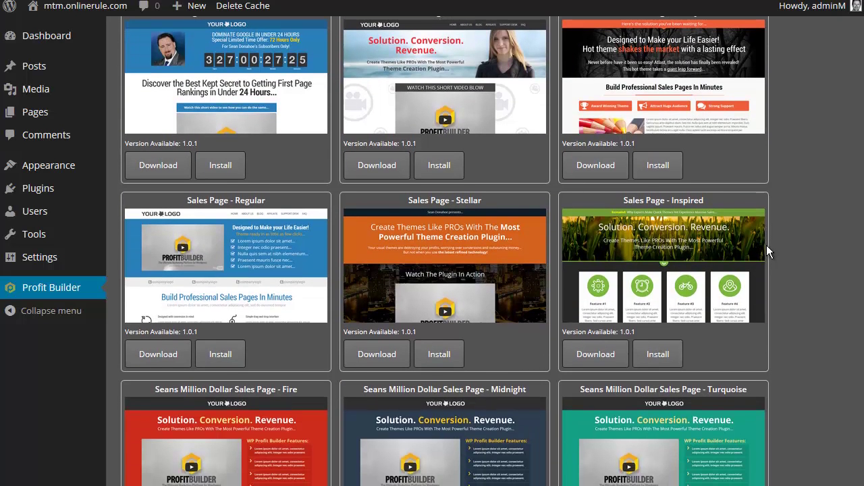
pyautogui.scroll(-1, 767, 252)
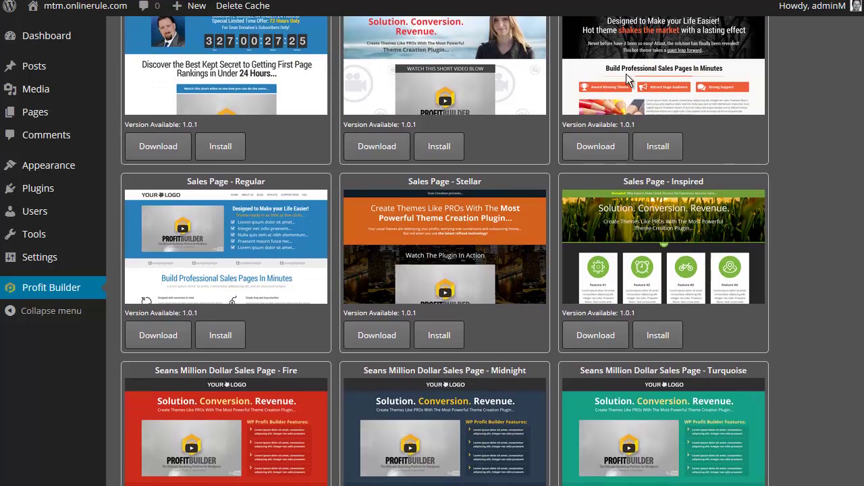
pyautogui.scroll(-5, 713, 140)
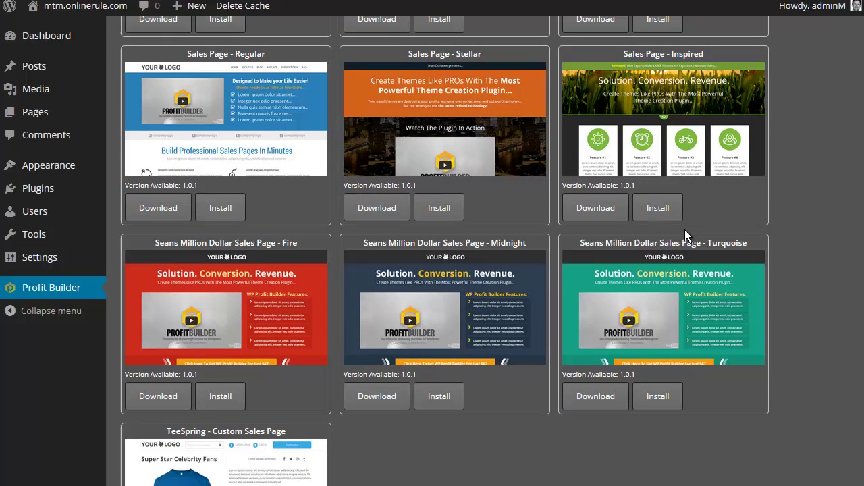
pyautogui.scroll(-4, 217, 233)
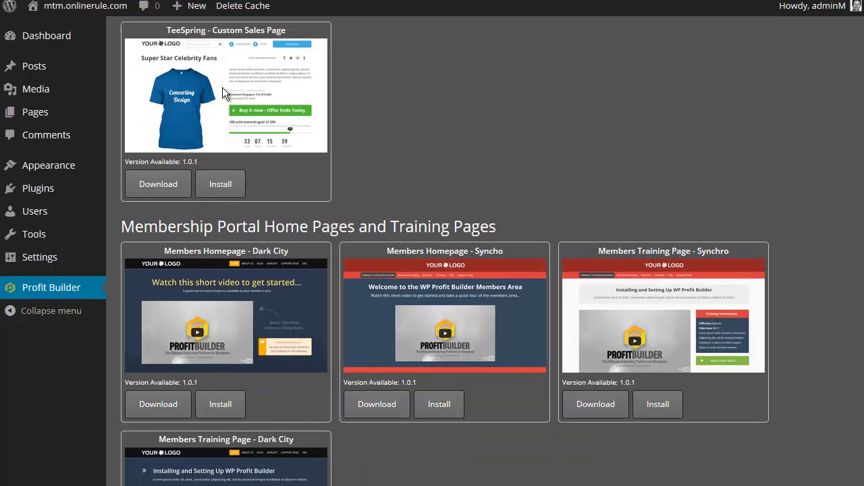
# Step: Examine the membership portal, home page, webinar and product review templates in the installable template list
pyautogui.scroll(-2, 230, 98)
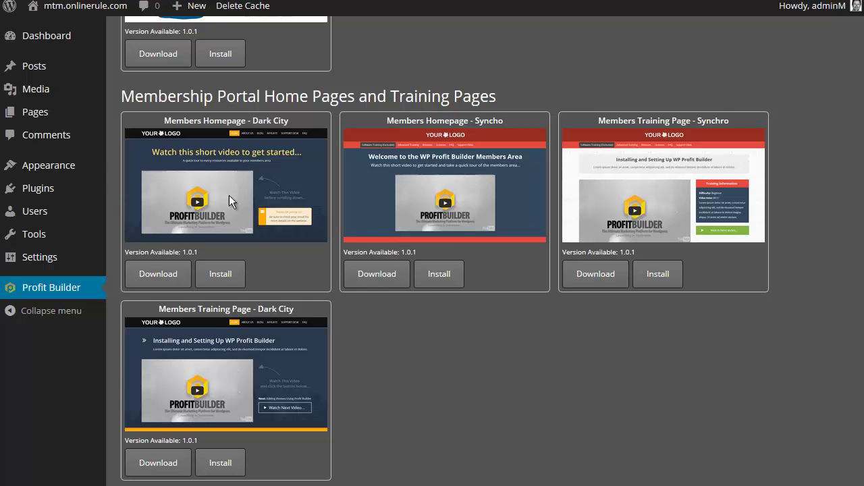
pyautogui.scroll(-4, 229, 195)
pyautogui.scroll(3, 229, 195)
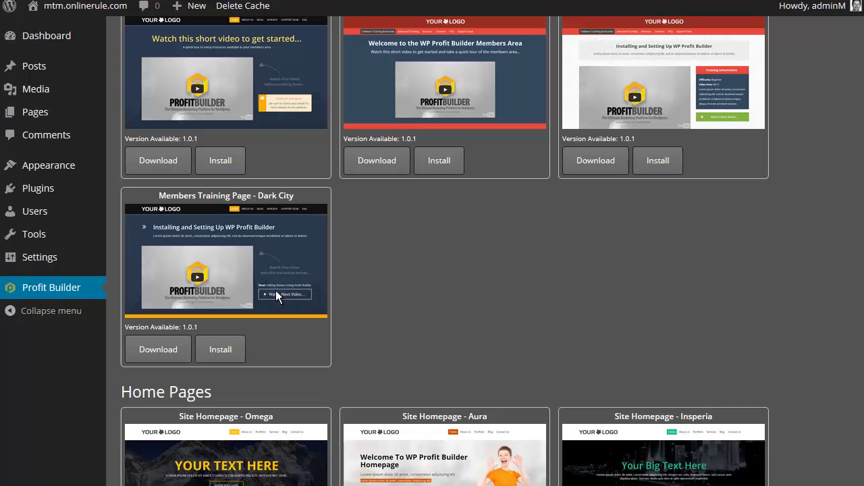
pyautogui.scroll(-5, 271, 289)
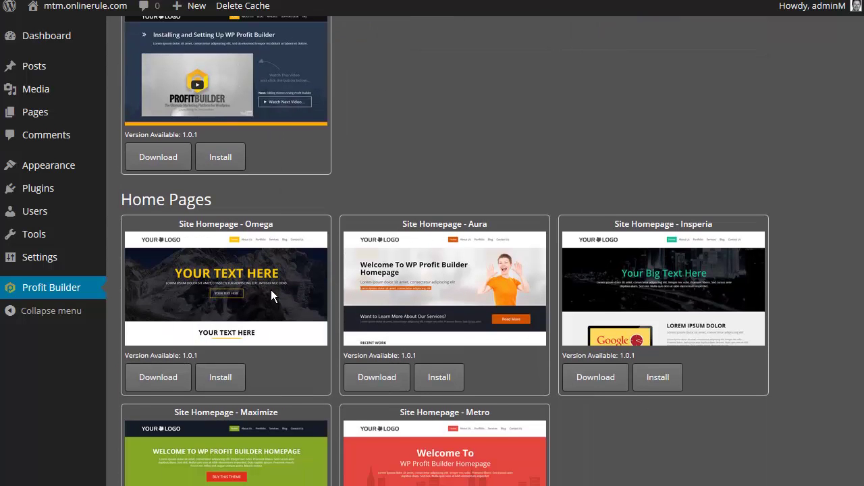
pyautogui.scroll(-4, 271, 295)
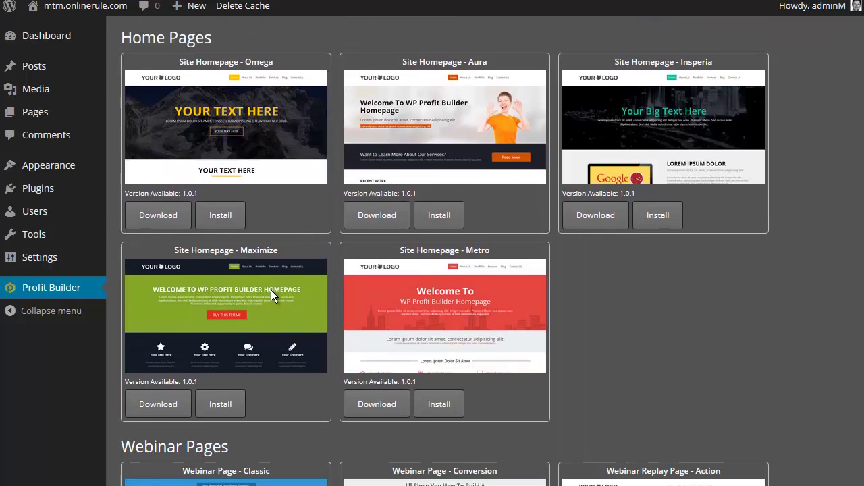
pyautogui.scroll(2, 270, 295)
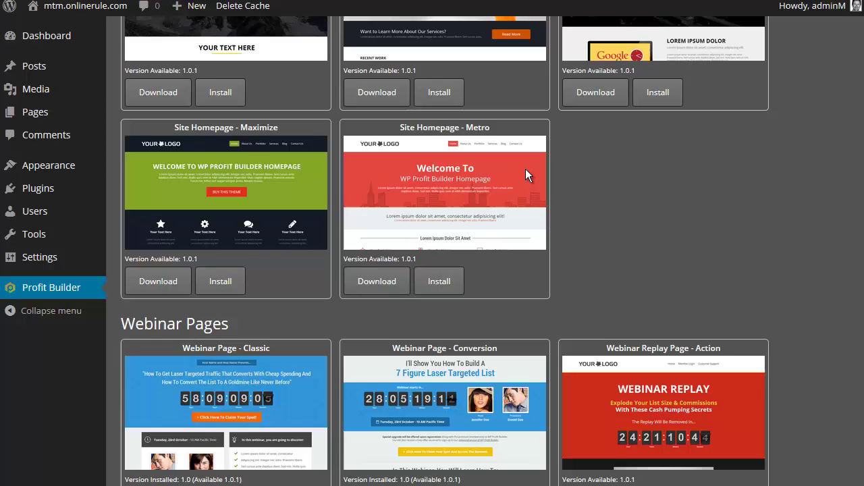
pyautogui.scroll(1, 525, 170)
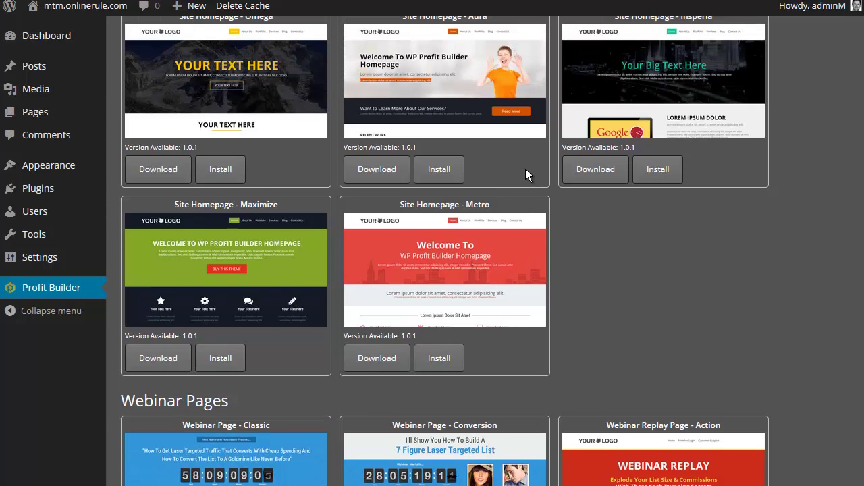
pyautogui.scroll(4, 525, 169)
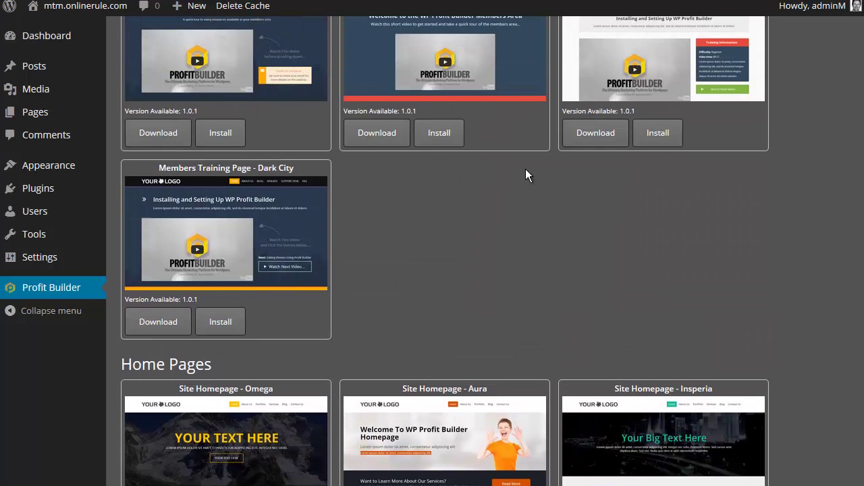
pyautogui.scroll(-7, 526, 169)
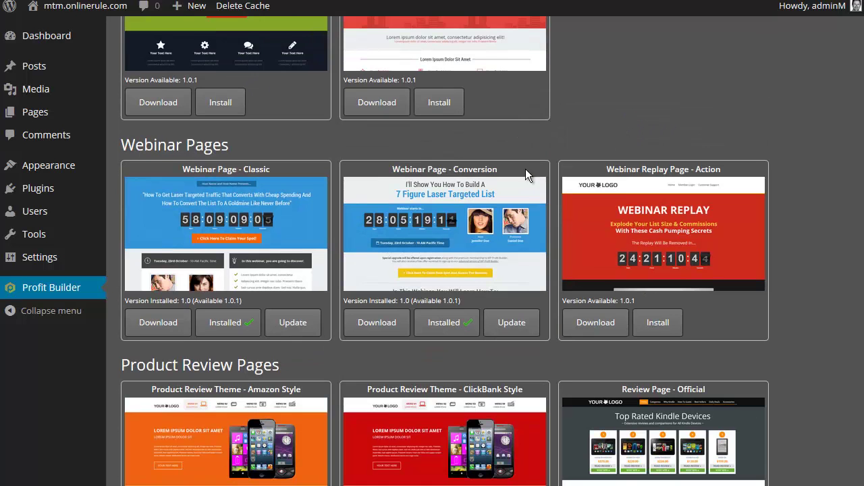
pyautogui.scroll(-2, 525, 169)
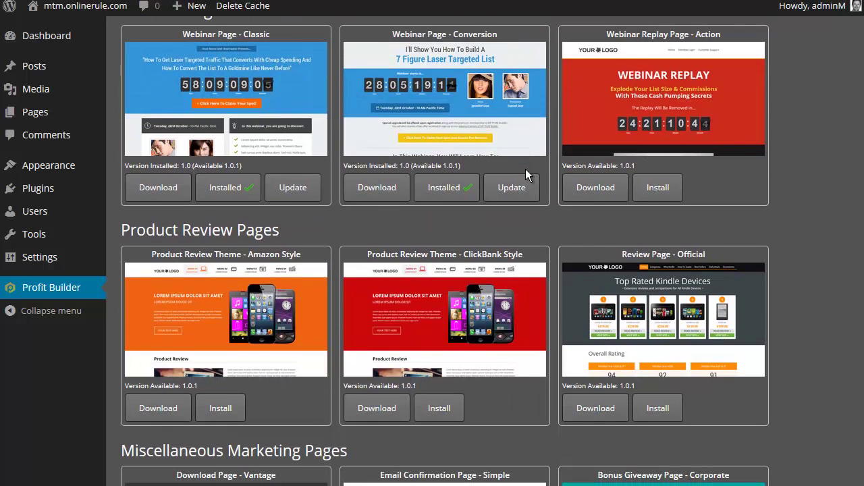
pyautogui.scroll(-2, 525, 169)
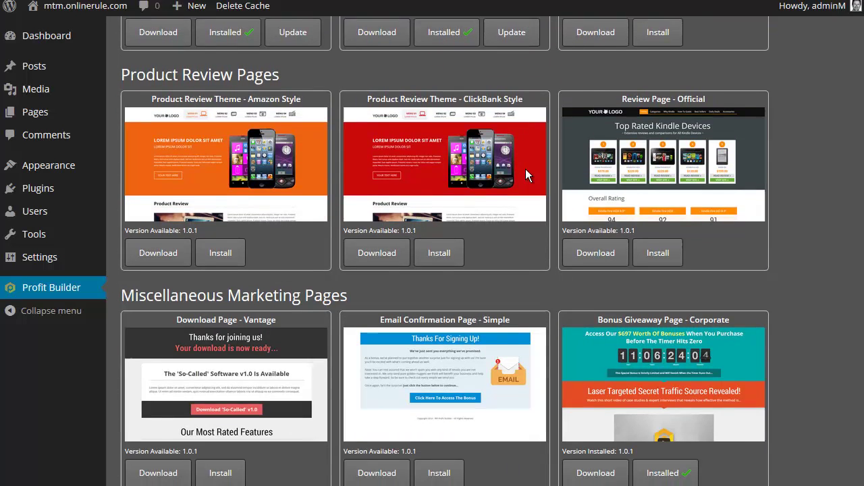
# Step: Install the "Email Confirmation Page - Simple" template from the Miscellaneous Marketing Pages group
pyautogui.scroll(-3, 525, 169)
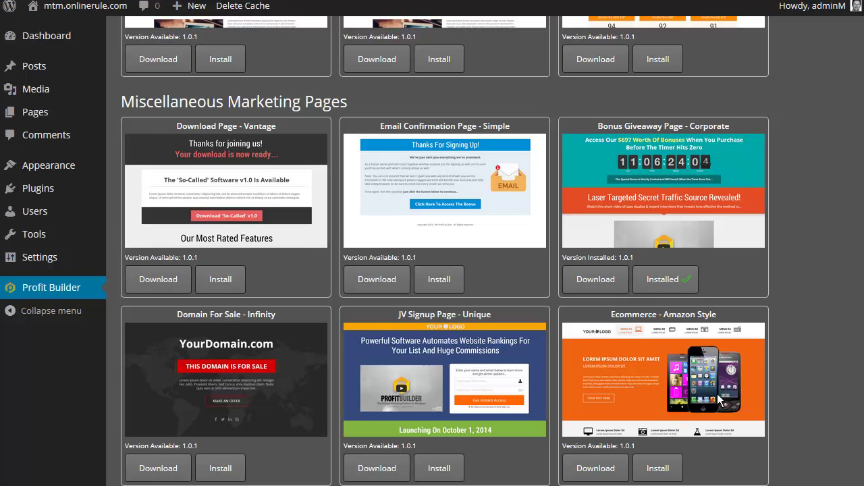
pyautogui.scroll(1, 741, 381)
pyautogui.scroll(-5, 731, 355)
pyautogui.scroll(5, 731, 355)
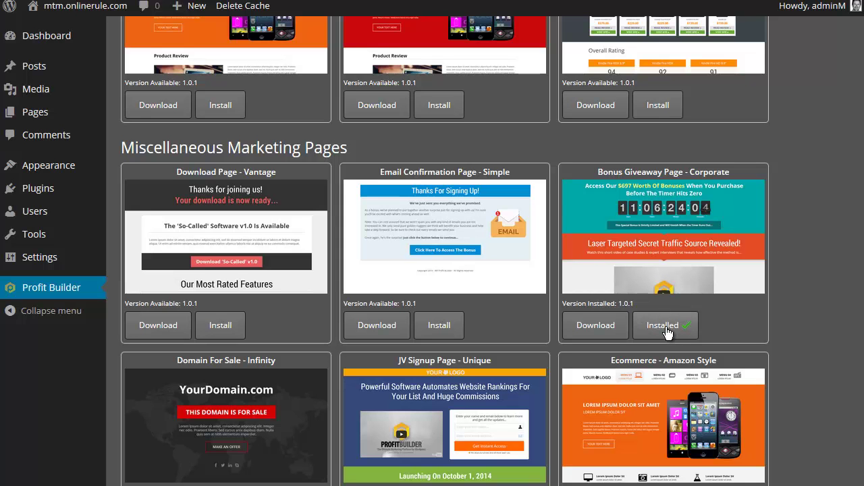
pyautogui.click(438, 327)
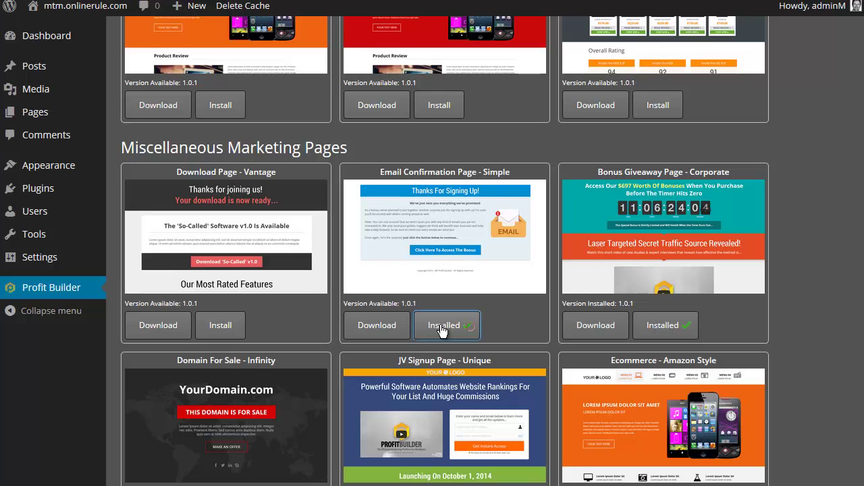
pyautogui.scroll(1, 442, 330)
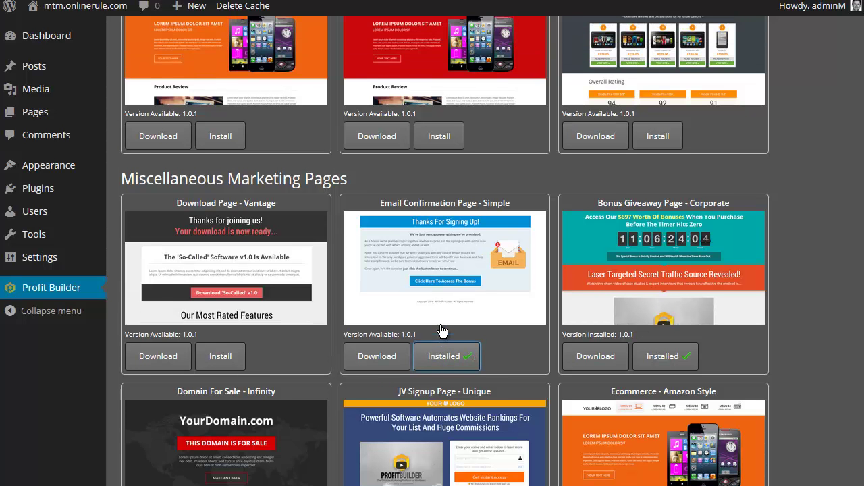
pyautogui.scroll(8, 664, 248)
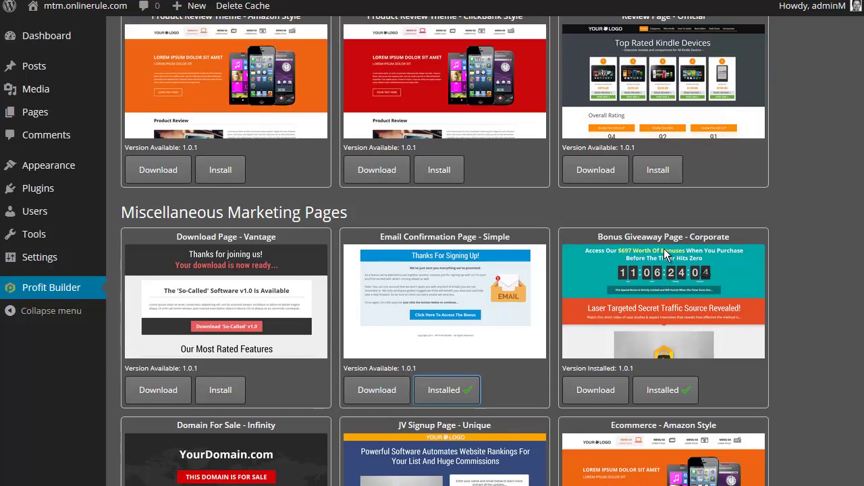
# Step: Create a new page titled "Bonus For WP Profit Builder" and save it as a draft
pyautogui.moveTo(58, 120)
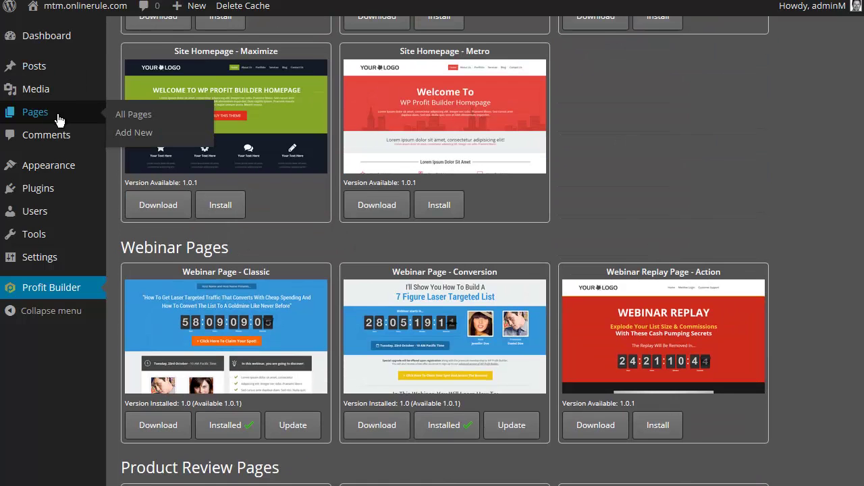
pyautogui.click(138, 133)
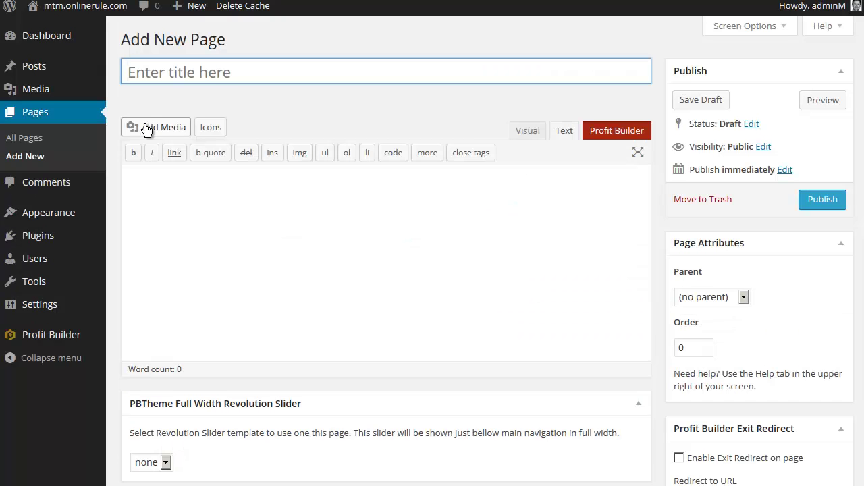
pyautogui.write('B')
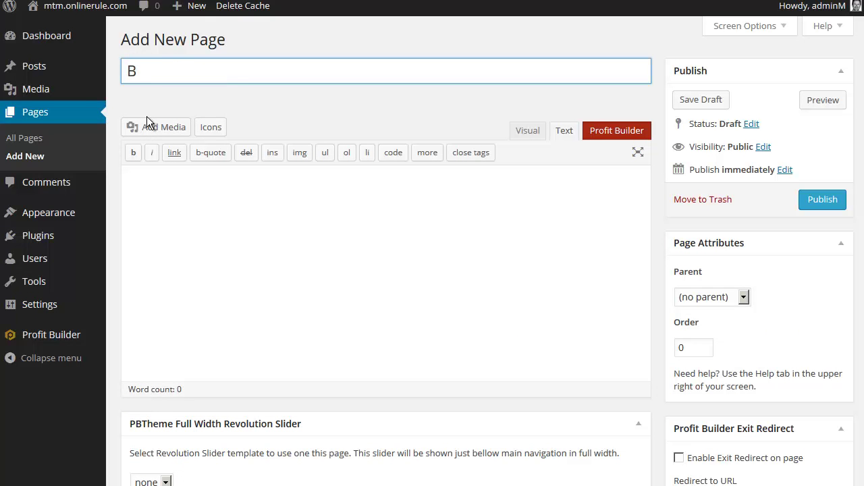
pyautogui.write('onus For WP ')
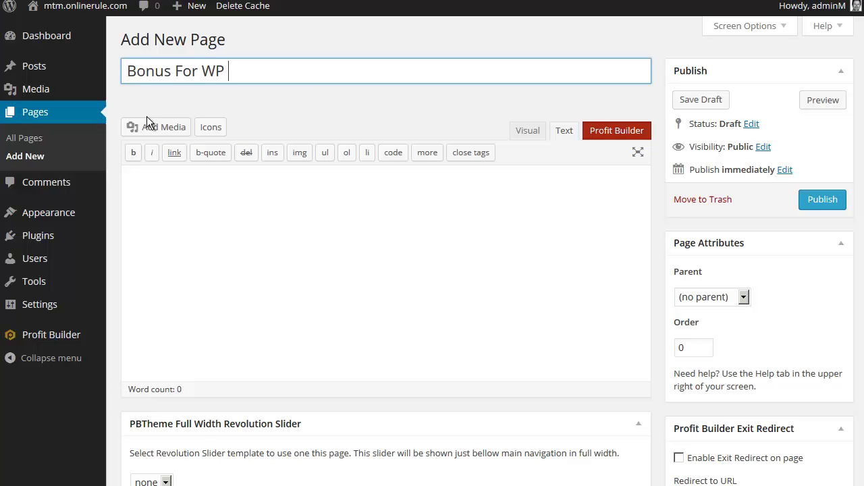
pyautogui.write('Profit Builder')
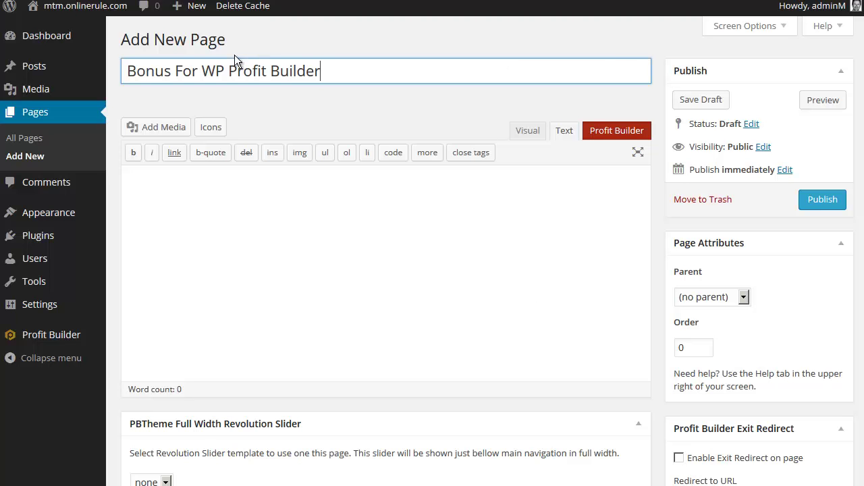
pyautogui.click(699, 100)
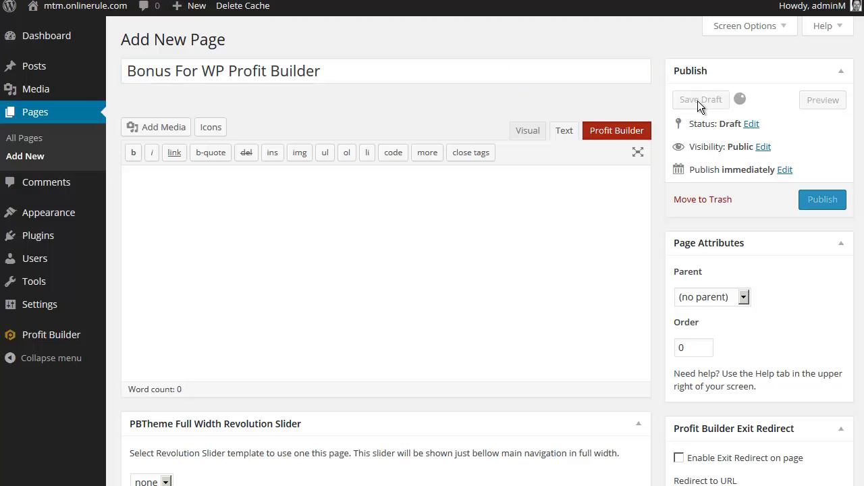
# Step: In the PBTheme page options, hide the breadcrumbs, menu and top bar for this page, and save the draft
pyautogui.scroll(-1, 659, 126)
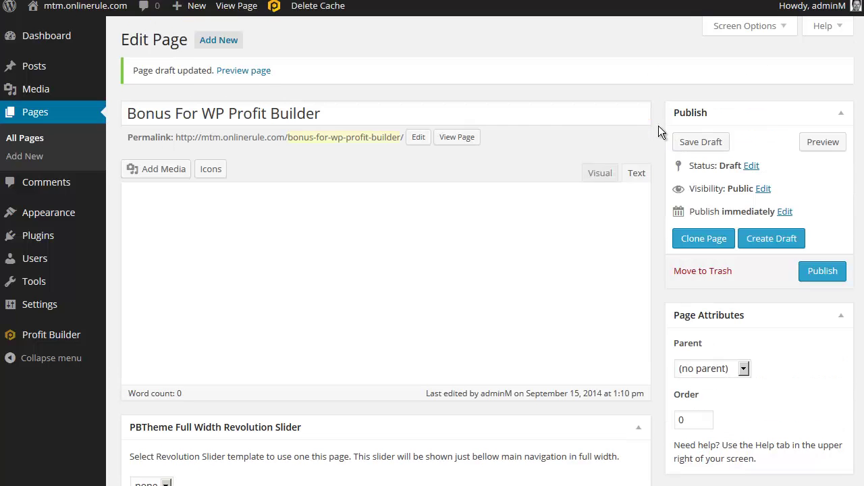
pyautogui.scroll(-5, 659, 126)
pyautogui.scroll(-3, 658, 125)
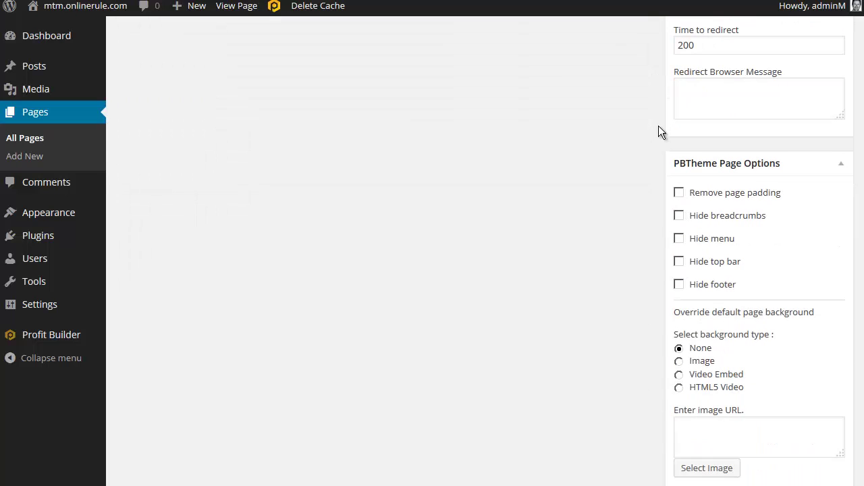
pyautogui.click(680, 216)
pyautogui.click(678, 239)
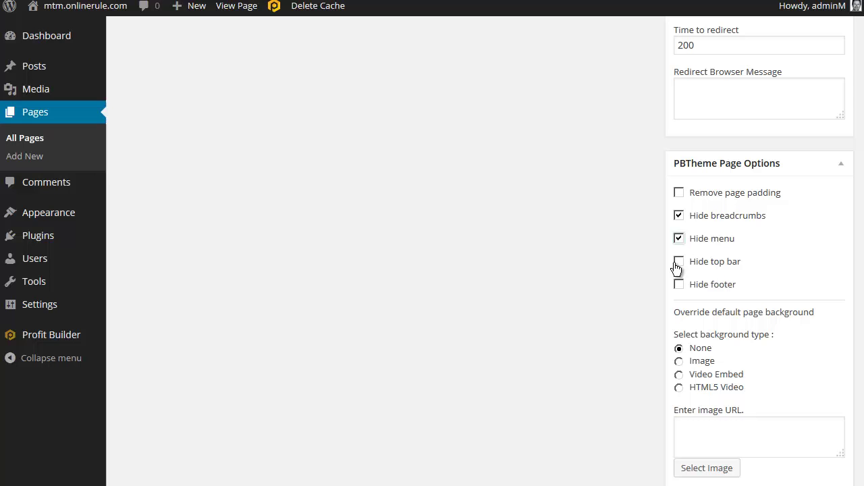
pyautogui.click(678, 263)
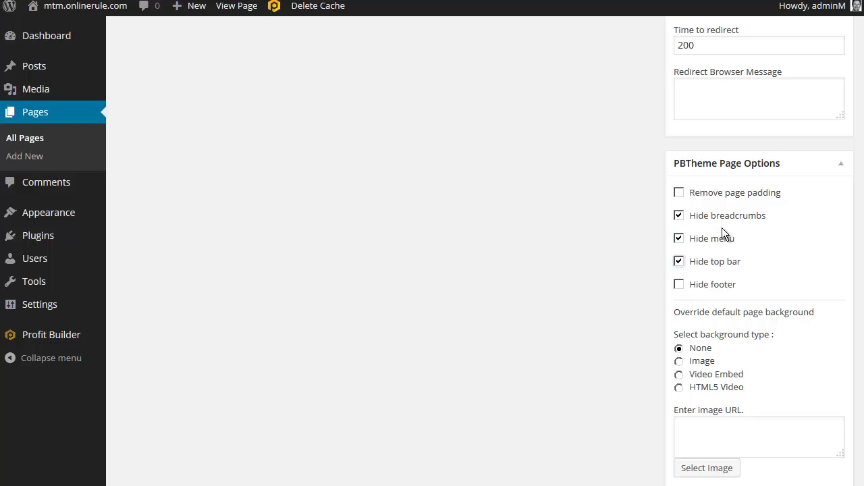
pyautogui.scroll(9, 722, 227)
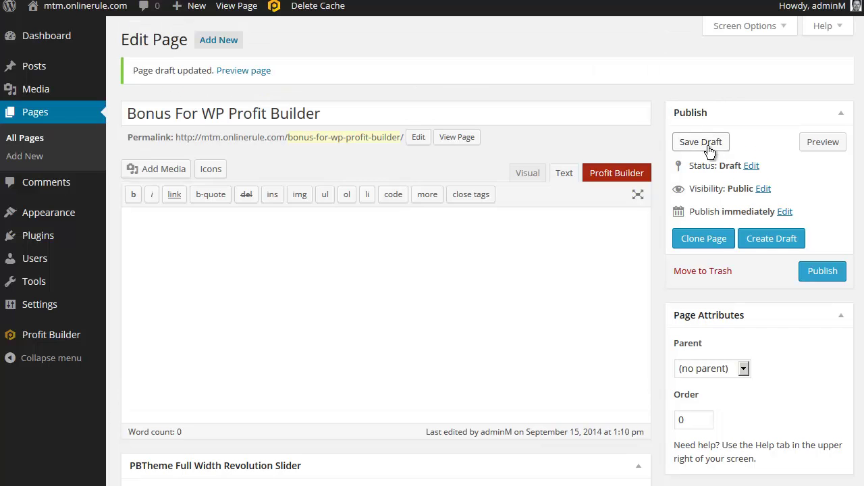
pyautogui.click(702, 143)
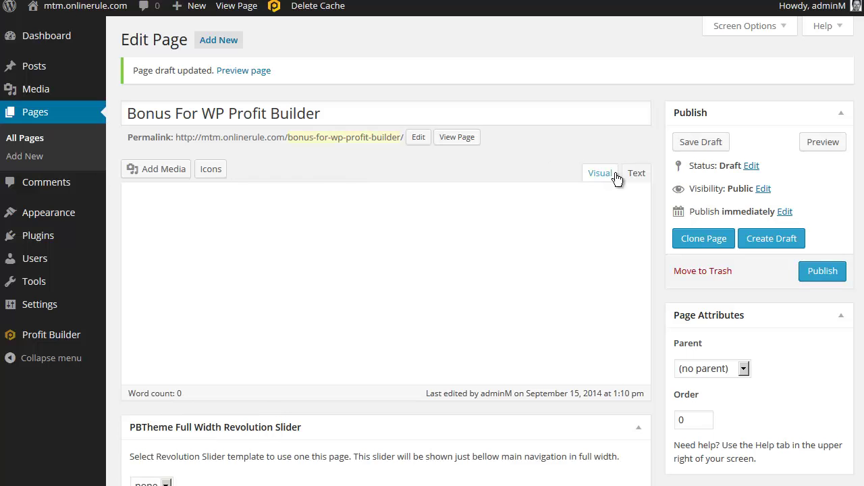
# Step: Open the page in the Profit Builder editor and load the "Bonus Giveaway Page - Corporate" template
pyautogui.click(620, 174)
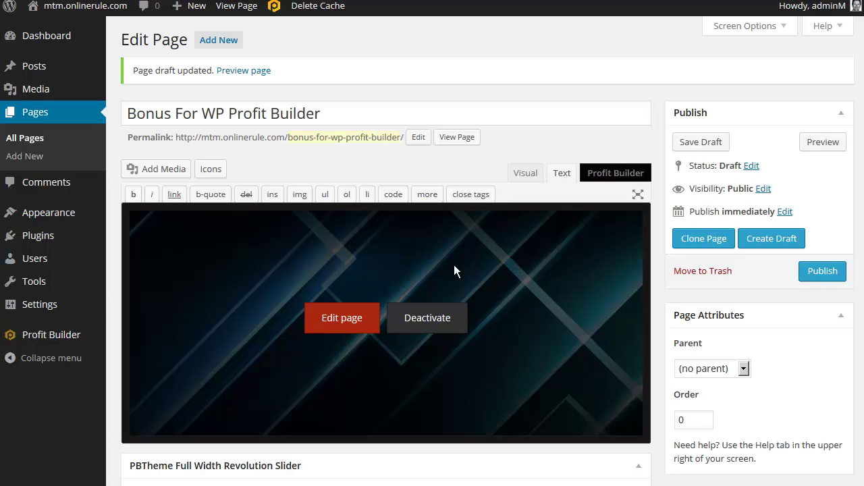
pyautogui.click(344, 322)
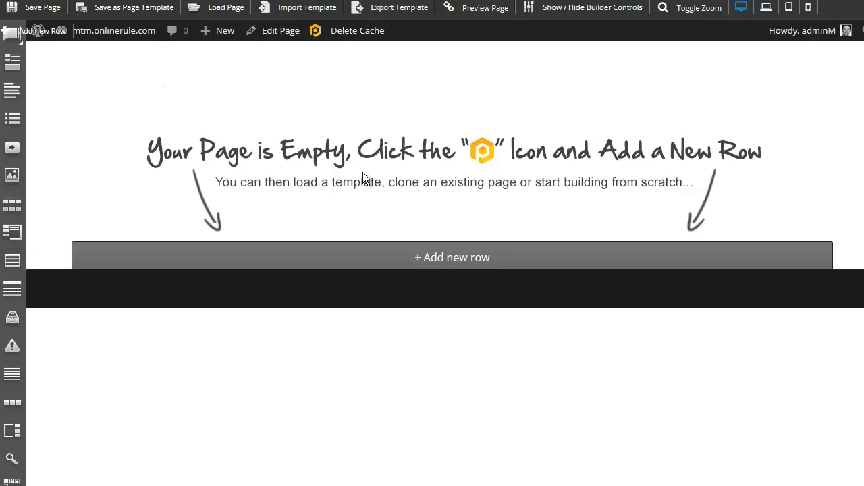
pyautogui.click(220, 8)
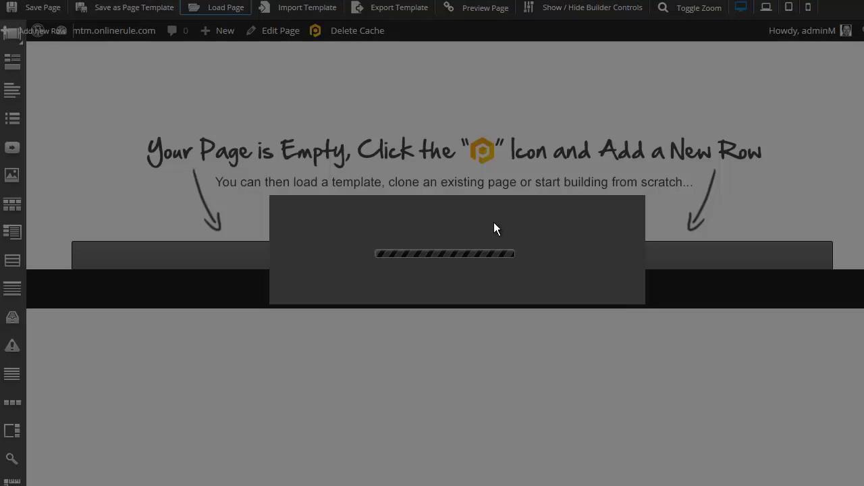
pyautogui.click(384, 225)
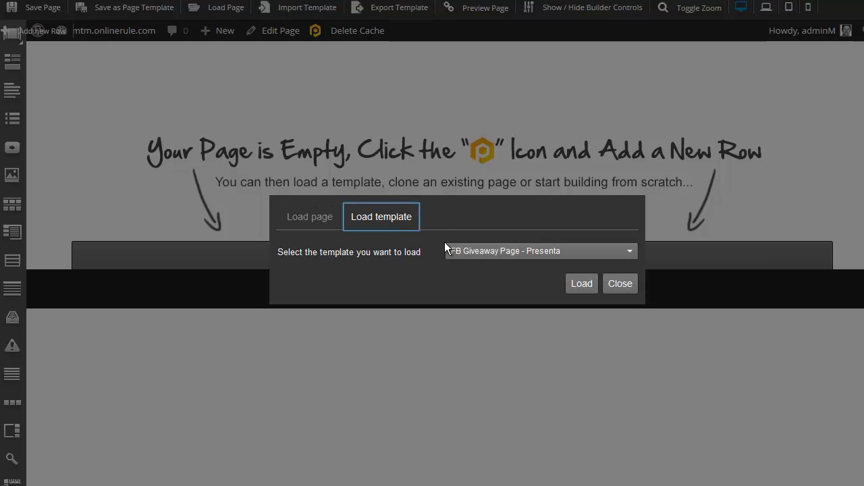
pyautogui.click(495, 252)
pyautogui.scroll(-3, 516, 318)
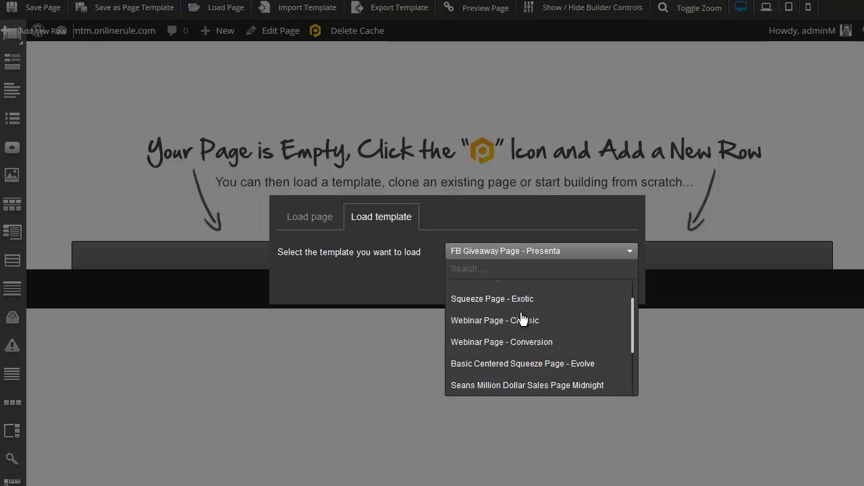
pyautogui.scroll(-4, 503, 324)
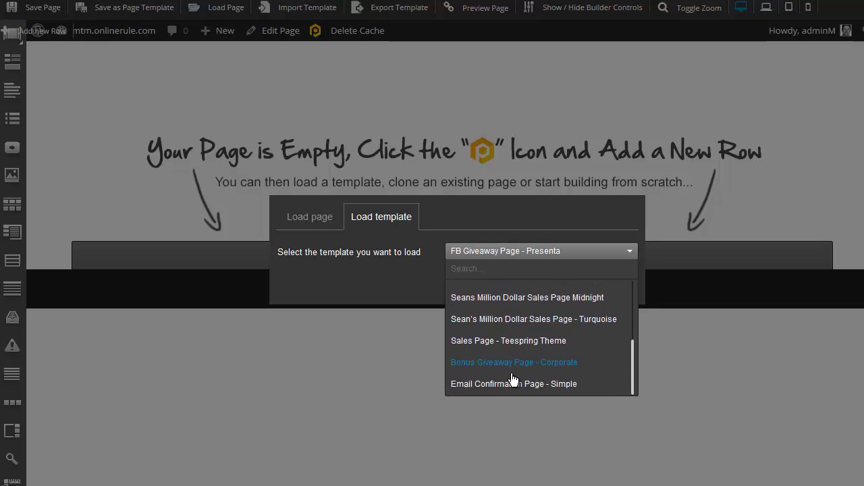
pyautogui.click(509, 363)
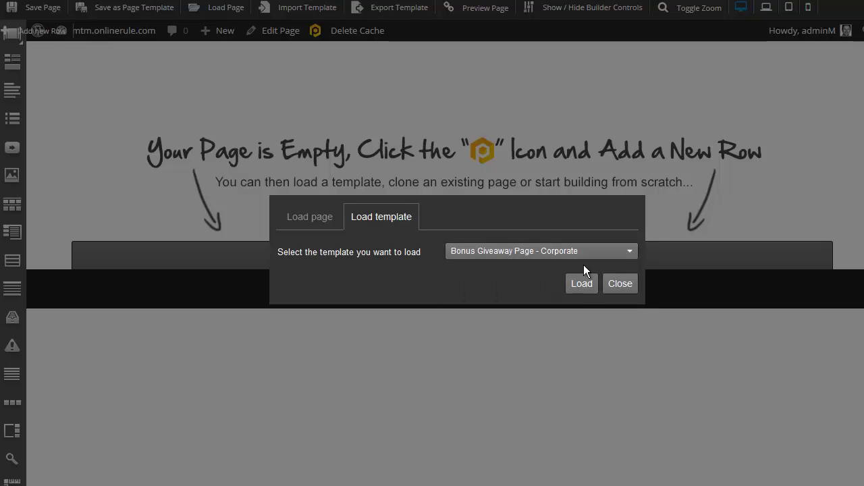
pyautogui.click(585, 282)
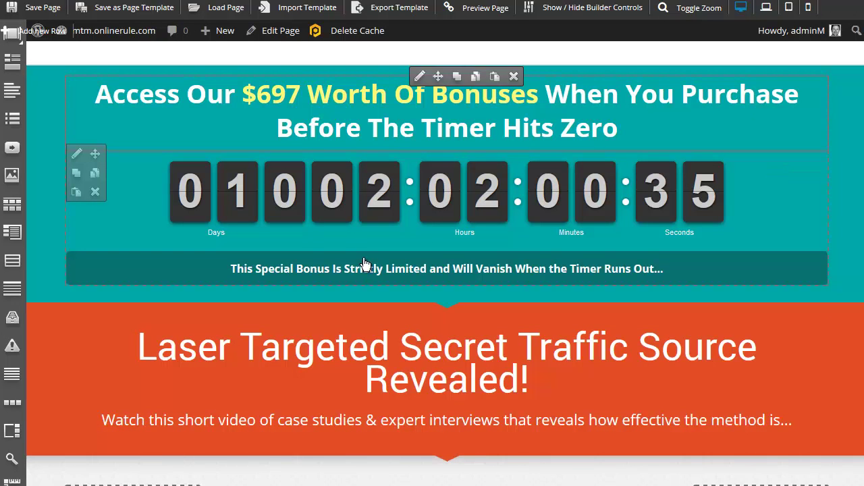
# Step: Change the bonus amount in the top headline's text to $800 and close its settings
pyautogui.click(418, 78)
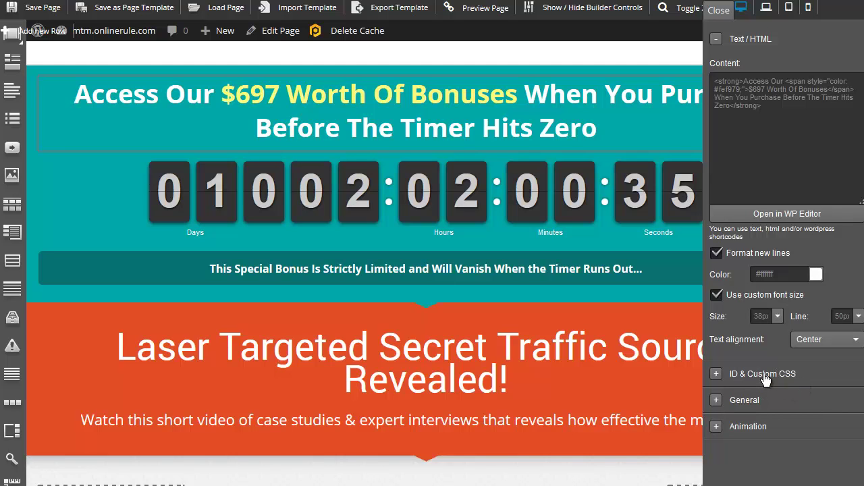
pyautogui.click(763, 88)
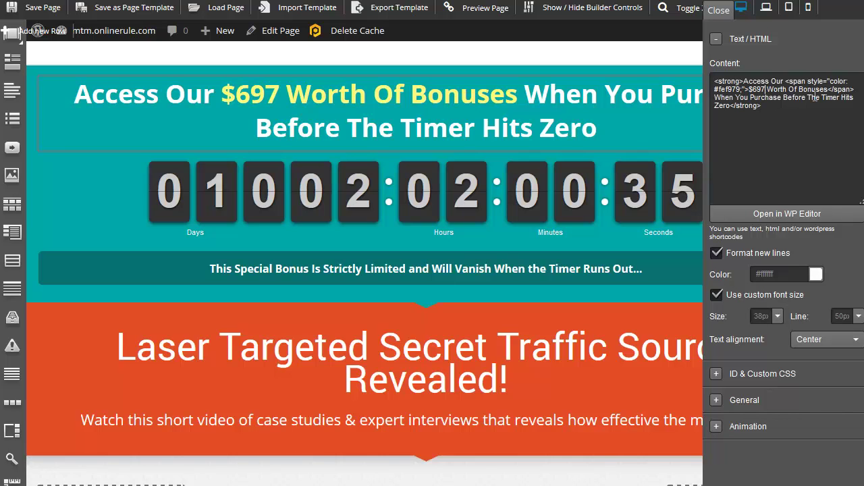
pyautogui.press('BackSpace')
pyautogui.press('BackSpace')
pyautogui.press('BackSpace')
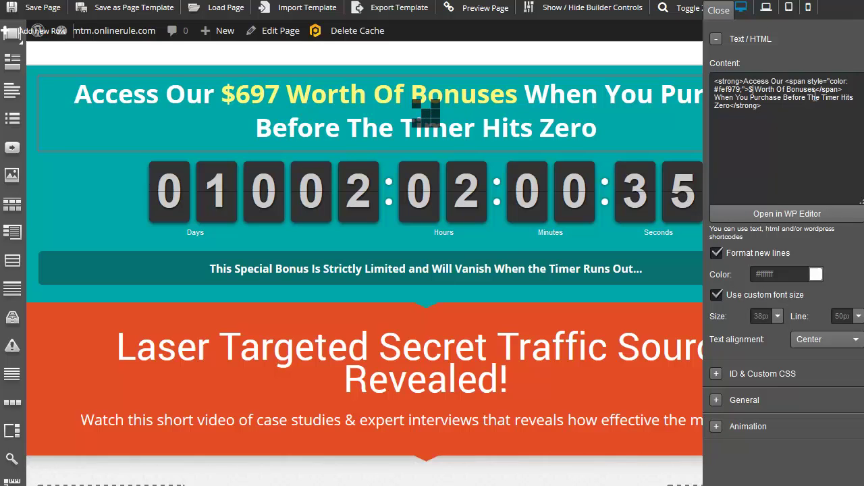
pyautogui.write('800')
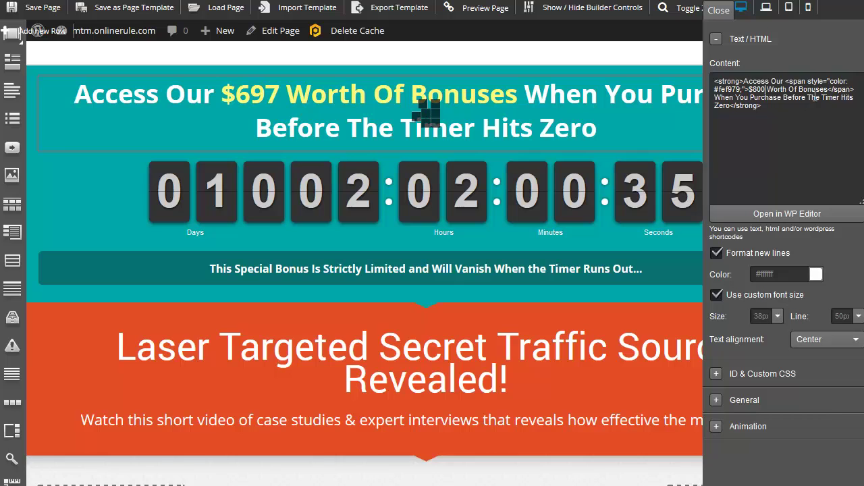
pyautogui.press('Tab')
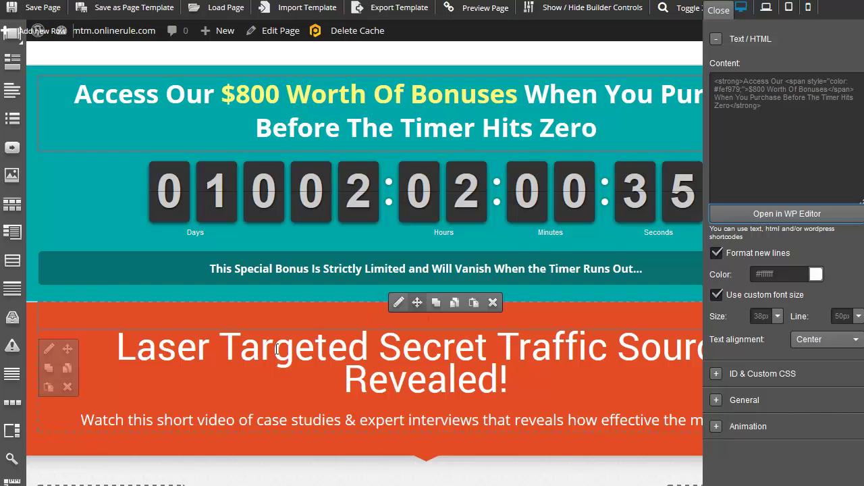
pyautogui.moveTo(381, 363)
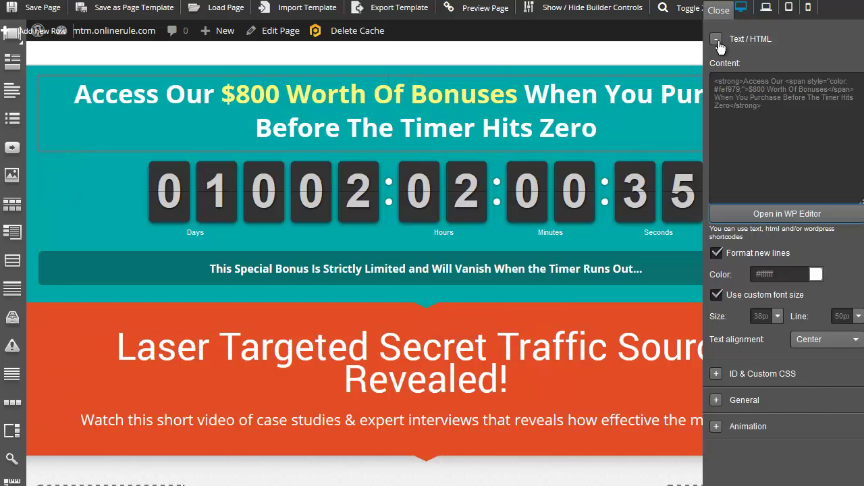
pyautogui.click(719, 11)
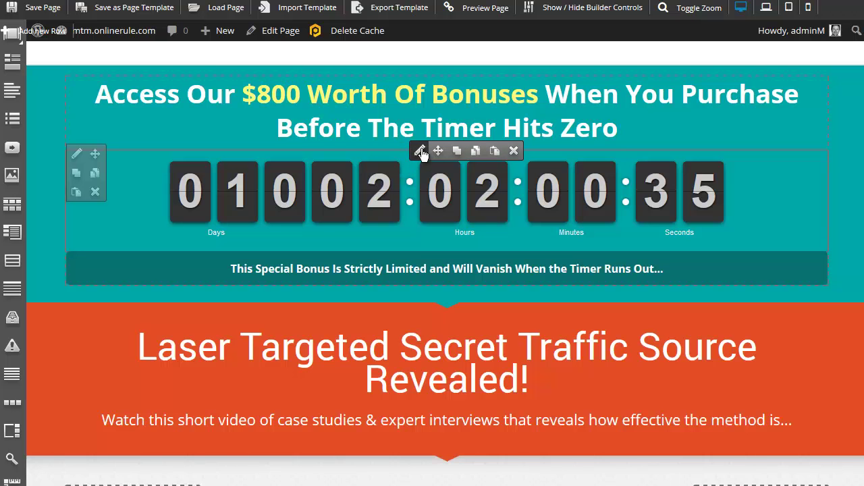
# Step: Set the top countdown timer's end date to 2014/09/23 11:46:12 and close its settings
pyautogui.click(420, 151)
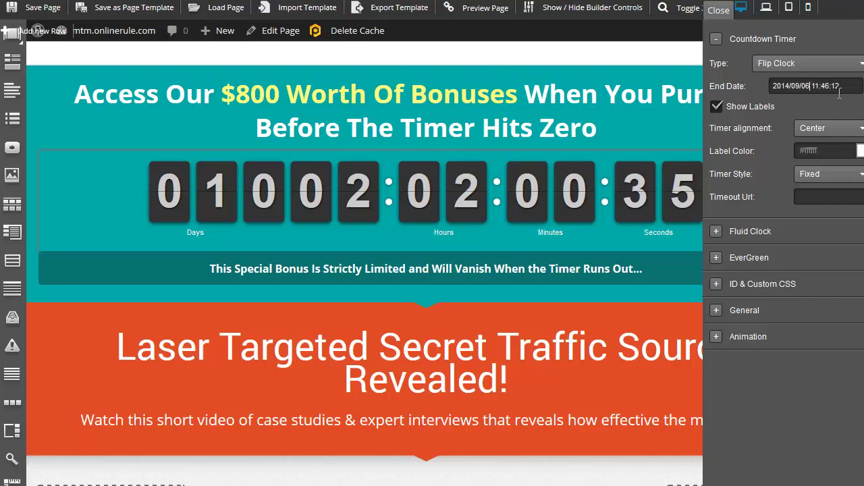
pyautogui.press('BackSpace')
pyautogui.press('BackSpace')
pyautogui.write('23')
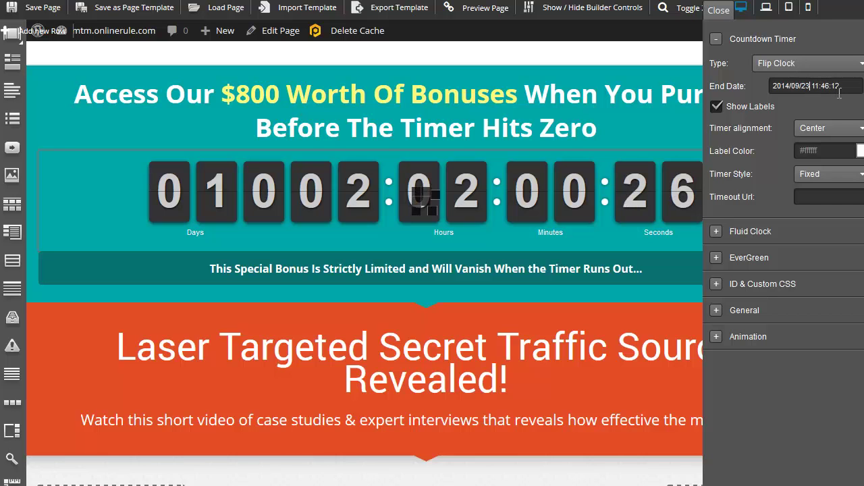
pyautogui.click(846, 74)
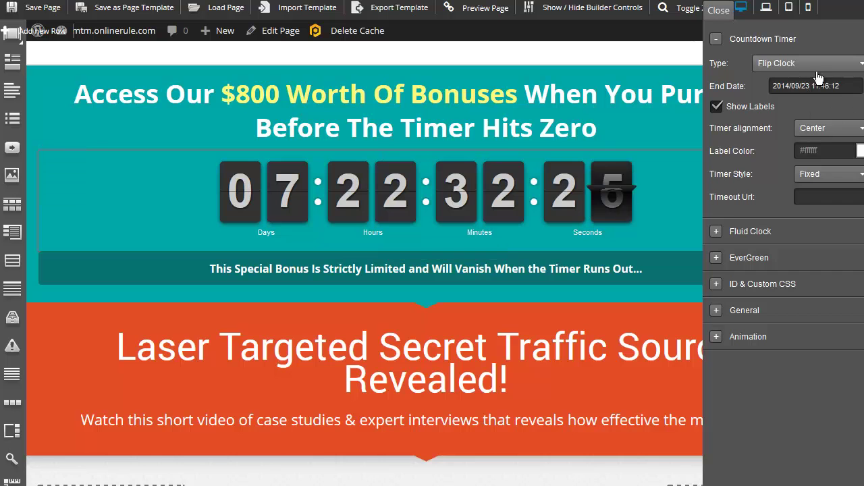
pyautogui.click(717, 11)
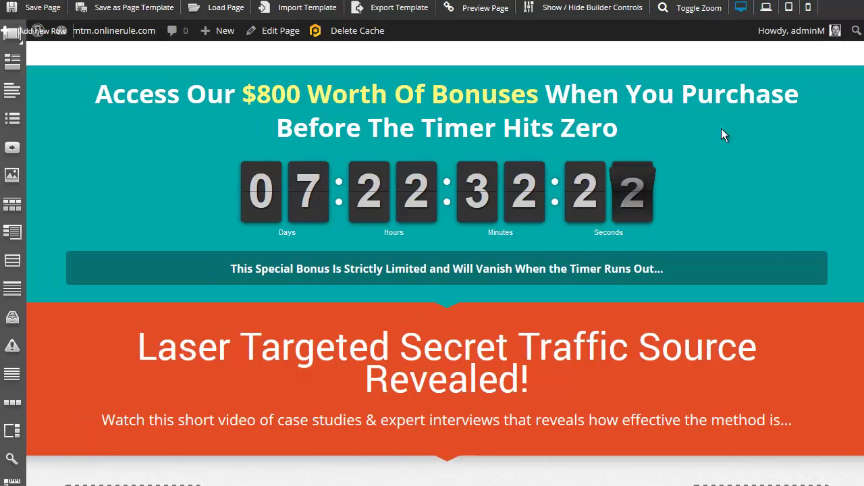
# Step: Examine the loaded template's sections from the headline and video through the second timer to the bonus boxes
pyautogui.scroll(-2, 712, 154)
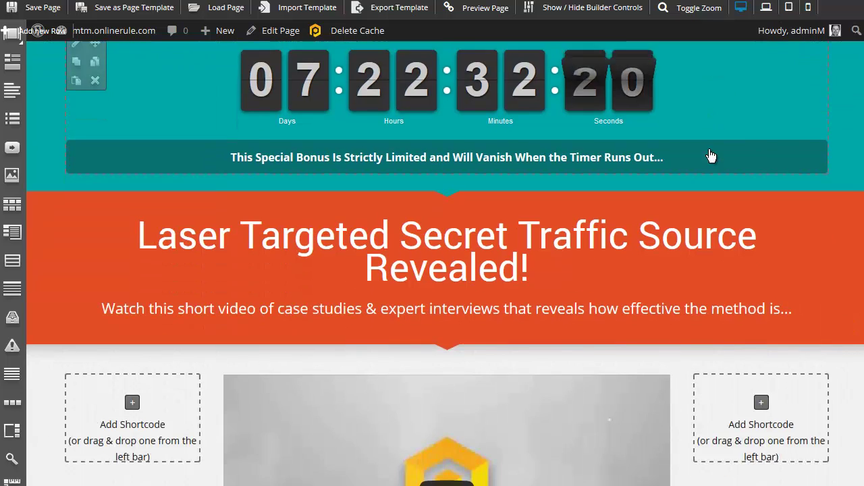
pyautogui.scroll(-3, 398, 204)
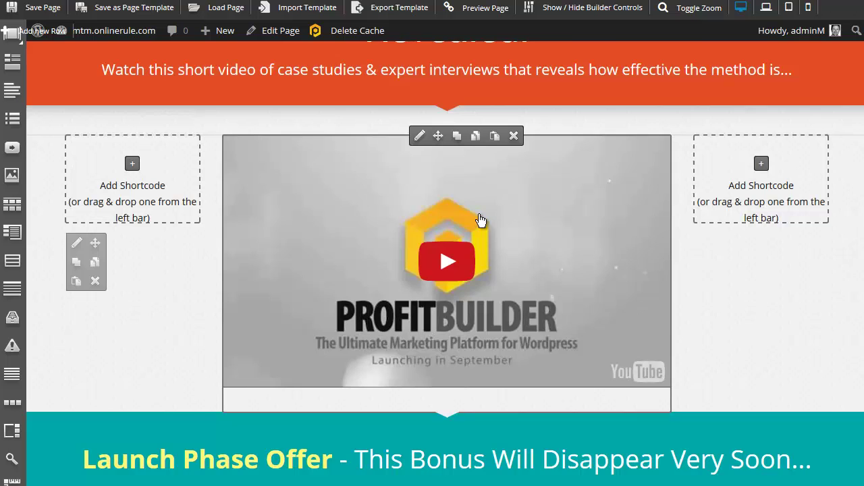
pyautogui.scroll(-5, 481, 220)
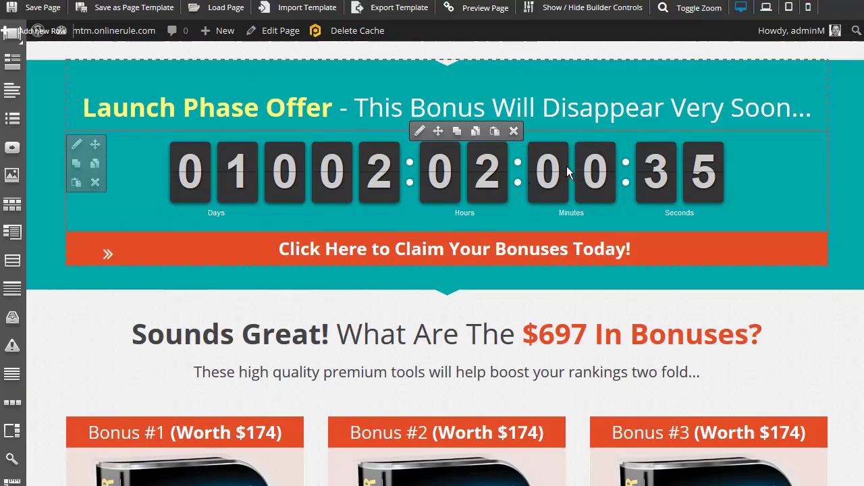
pyautogui.scroll(-3, 534, 220)
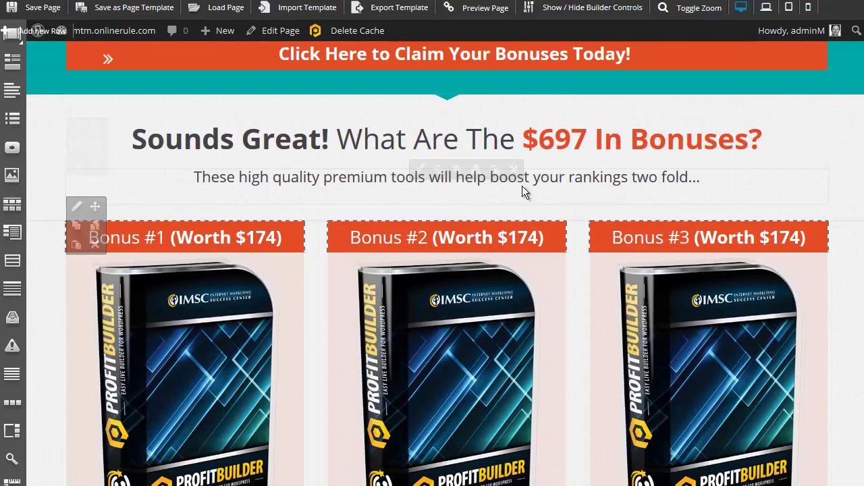
pyautogui.scroll(-3, 429, 244)
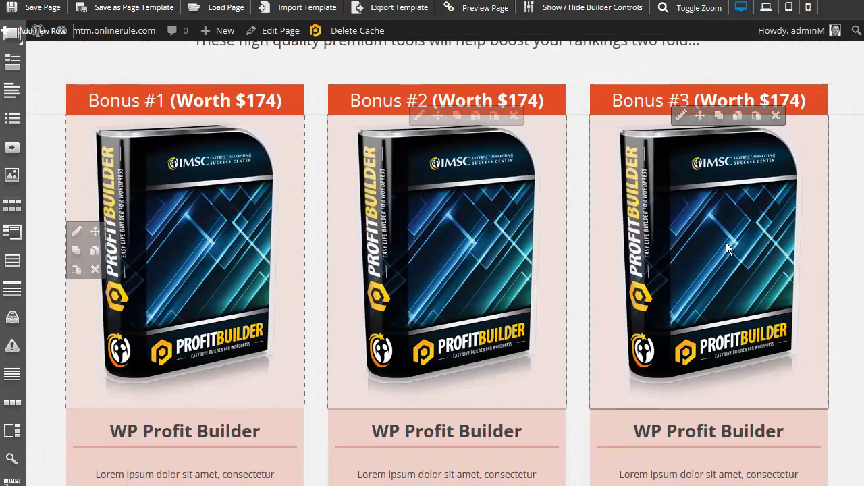
pyautogui.scroll(-4, 726, 242)
pyautogui.scroll(-8, 726, 243)
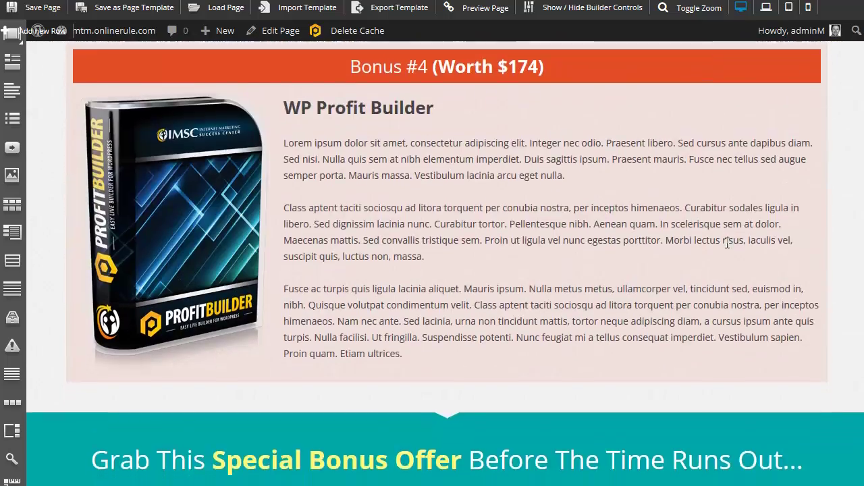
# Step: Delete the "Bonus #4 (Worth $174)" heading element above the wide bonus box
pyautogui.scroll(5, 726, 242)
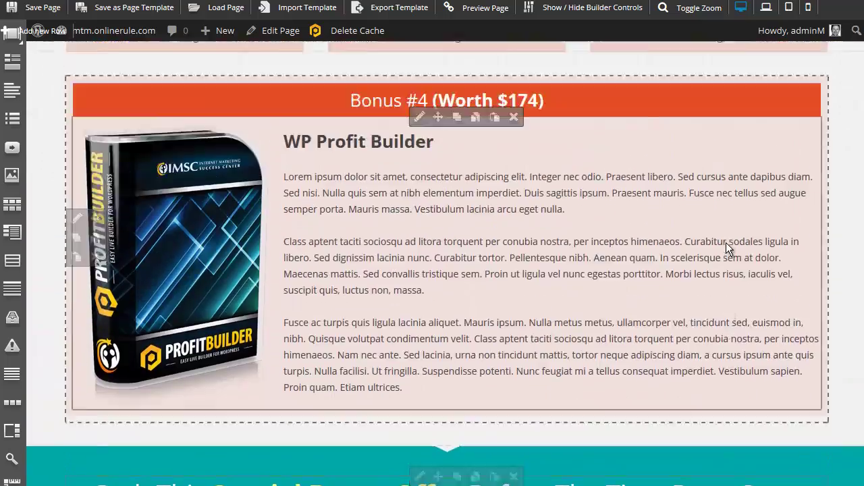
pyautogui.scroll(-1, 726, 243)
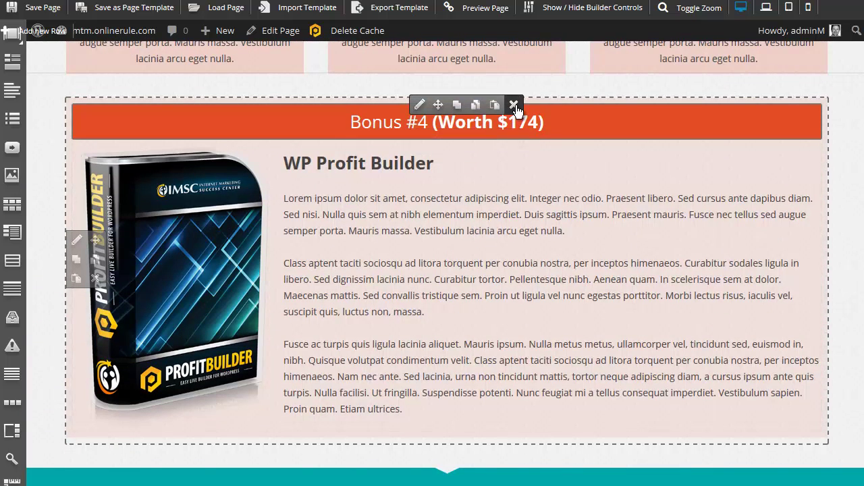
pyautogui.click(516, 106)
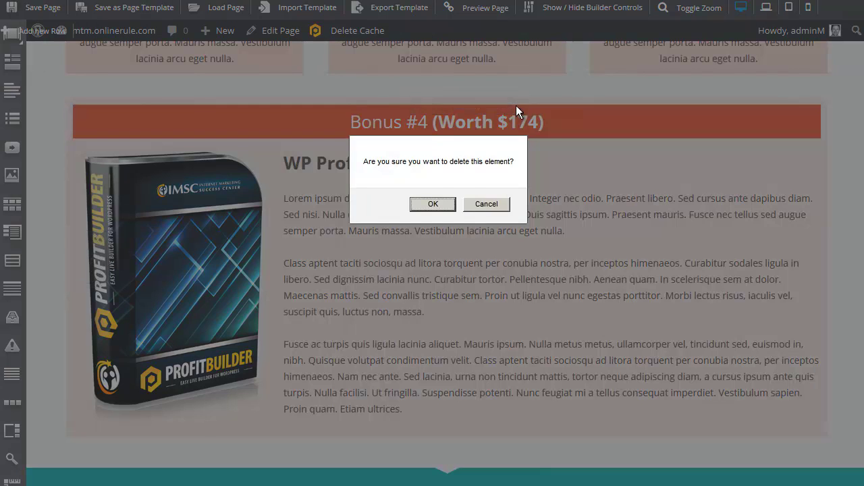
pyautogui.click(432, 205)
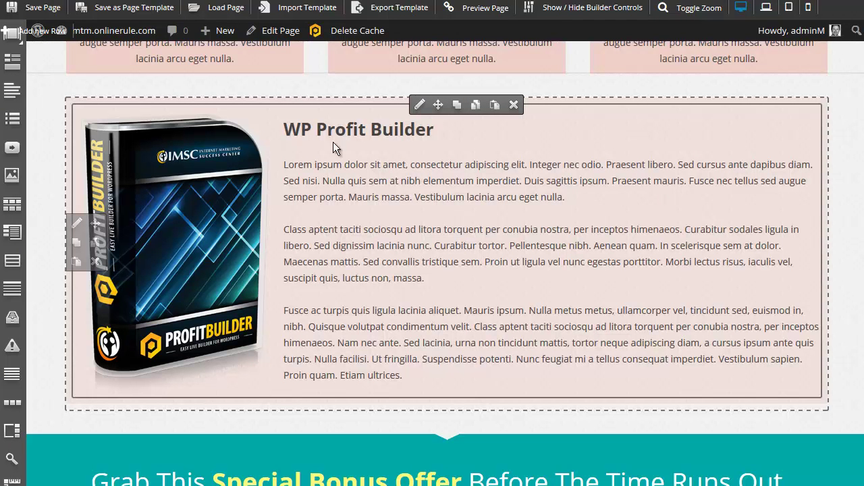
# Step: Save the customized bonus page
pyautogui.scroll(10, 655, 198)
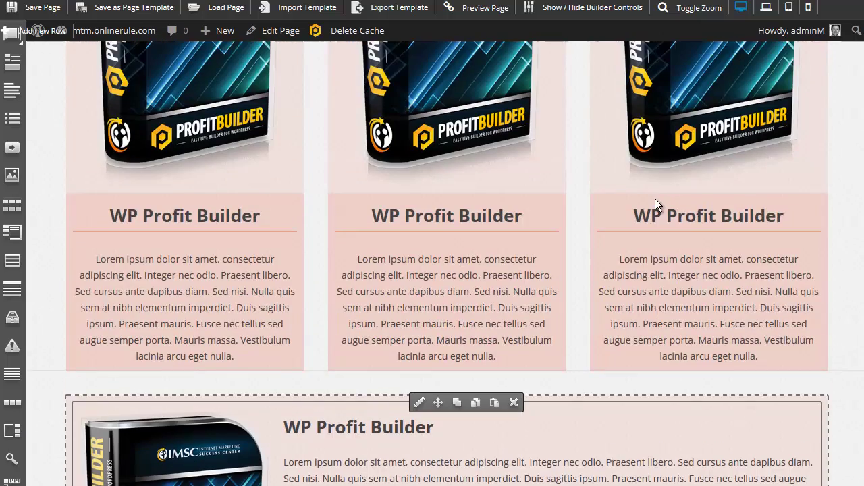
pyautogui.scroll(10, 655, 198)
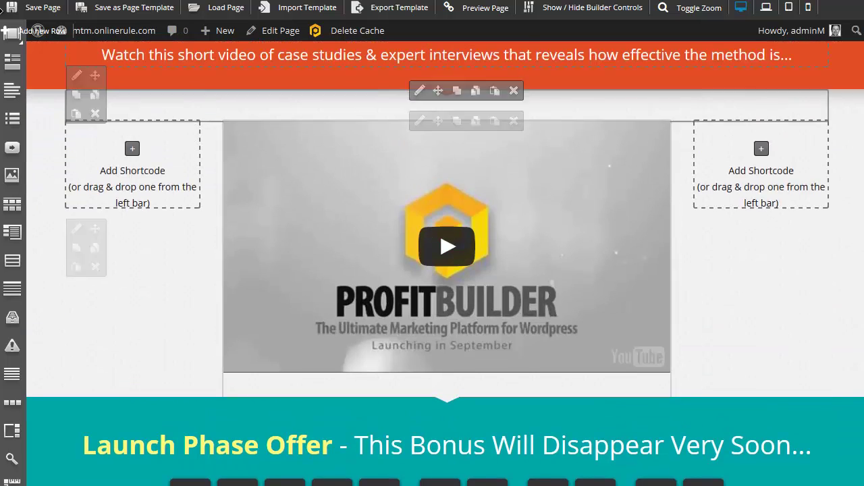
pyautogui.click(42, 8)
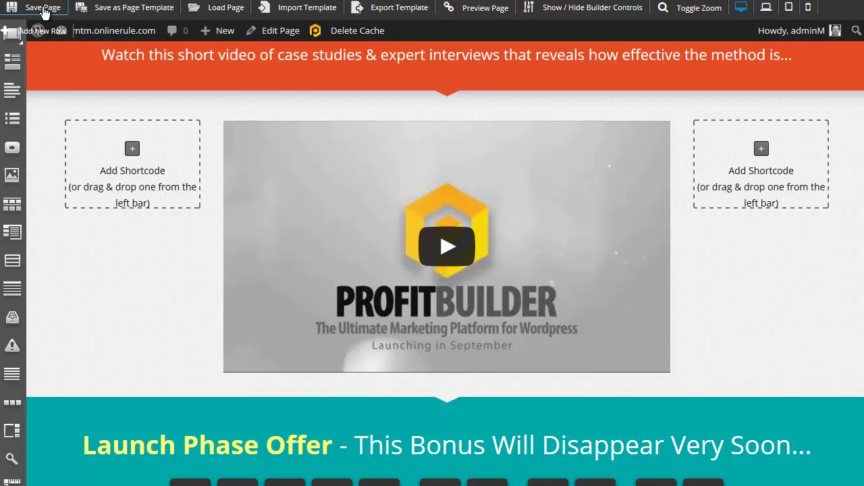
# Step: Review the whole bonus page, from the top headline and countdown through the video and bonus boxes to the closing special offer section
pyautogui.scroll(3, 838, 185)
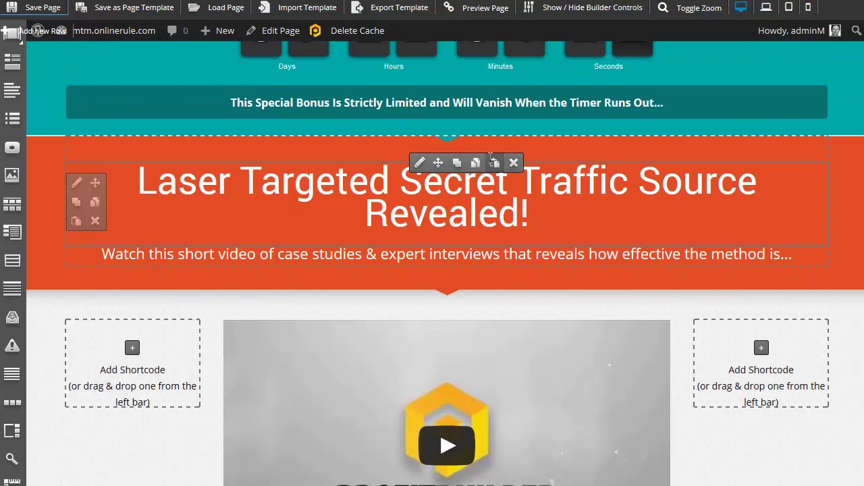
pyautogui.scroll(3, 486, 148)
pyautogui.scroll(-3, 491, 163)
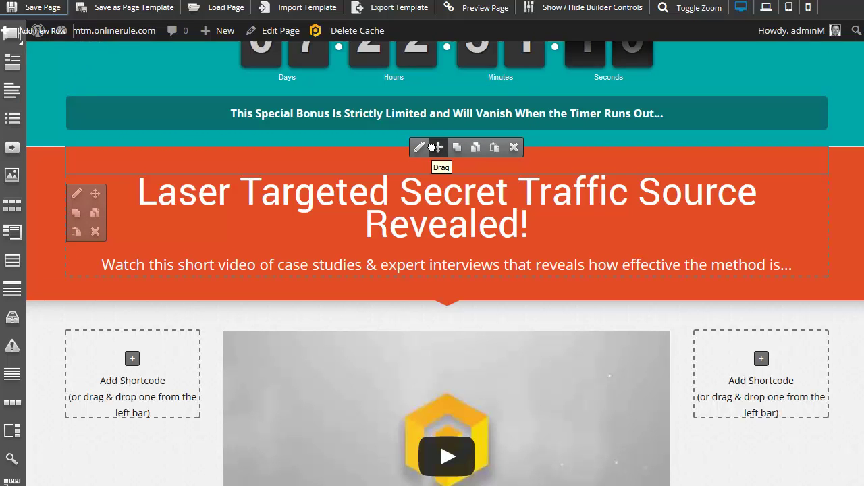
pyautogui.scroll(-15, 515, 207)
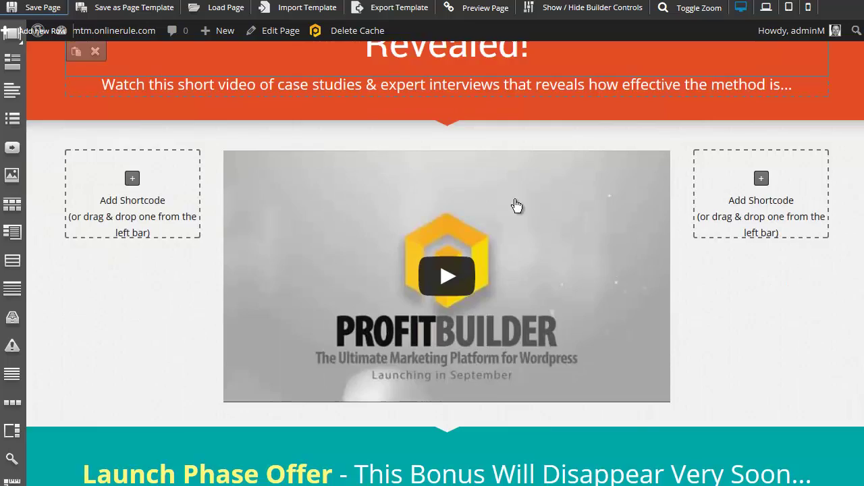
pyautogui.scroll(-10, 517, 193)
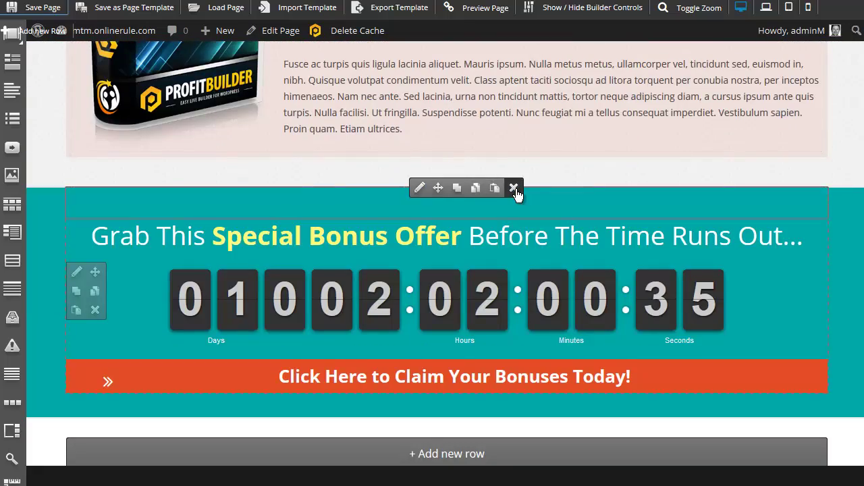
pyautogui.scroll(10, 516, 192)
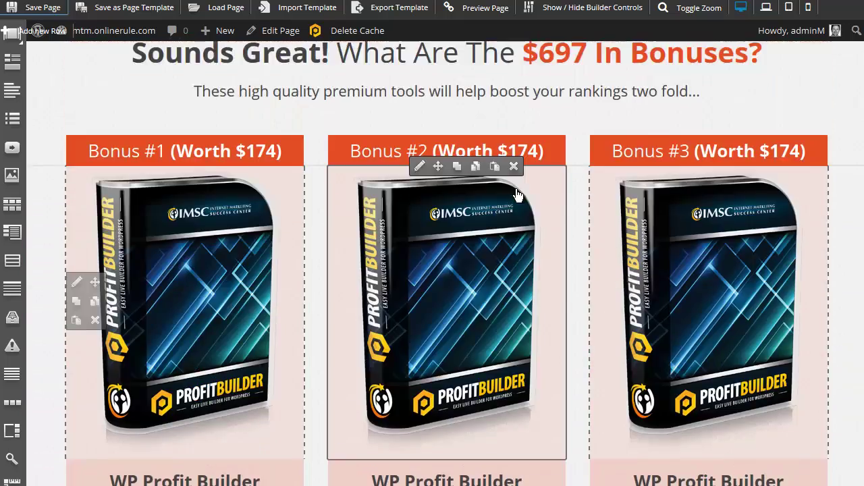
pyautogui.scroll(10, 517, 190)
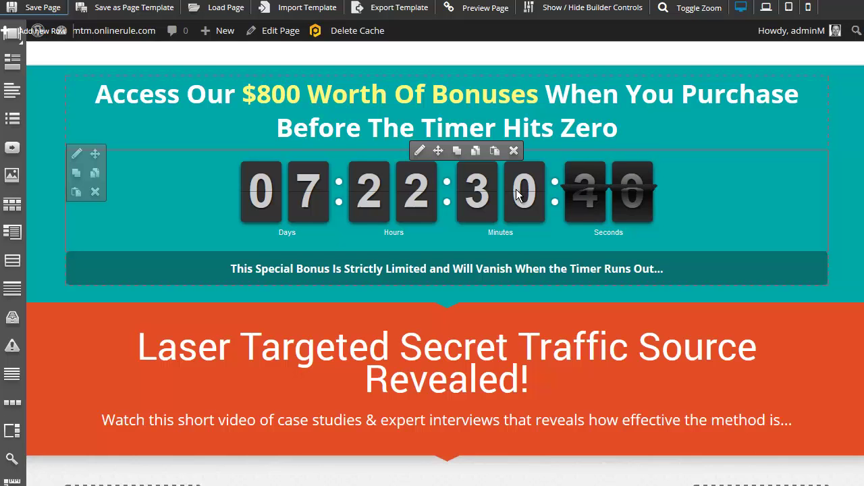
pyautogui.scroll(-8, 516, 194)
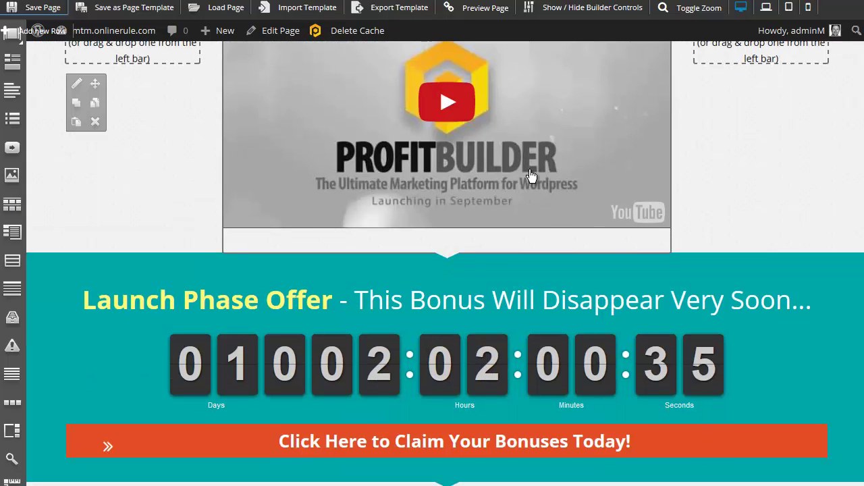
pyautogui.scroll(3, 529, 174)
pyautogui.scroll(-6, 478, 222)
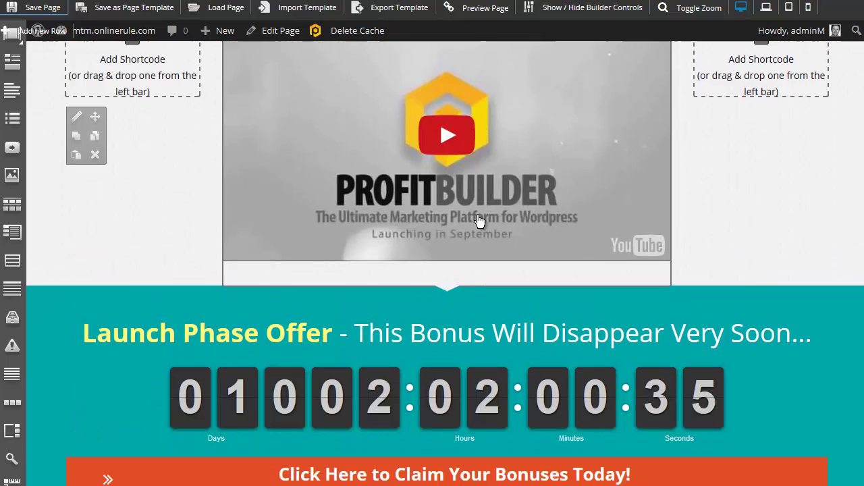
pyautogui.scroll(-5, 476, 162)
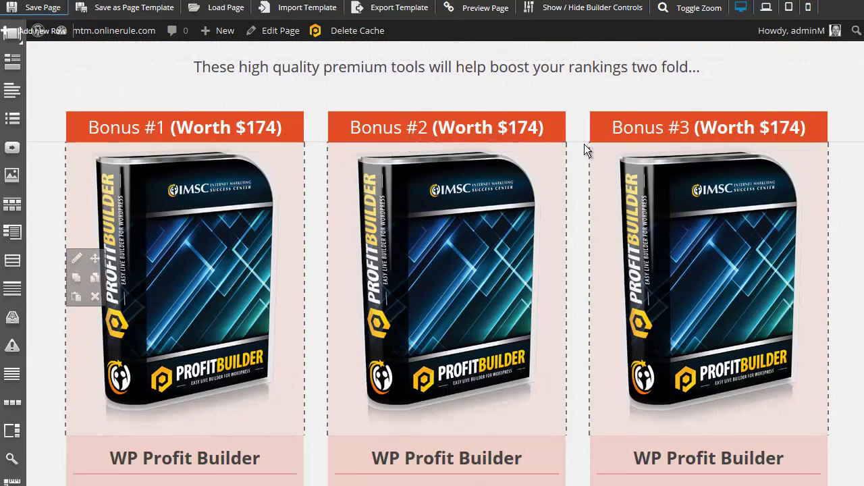
pyautogui.scroll(4, 588, 139)
pyautogui.scroll(11, 589, 138)
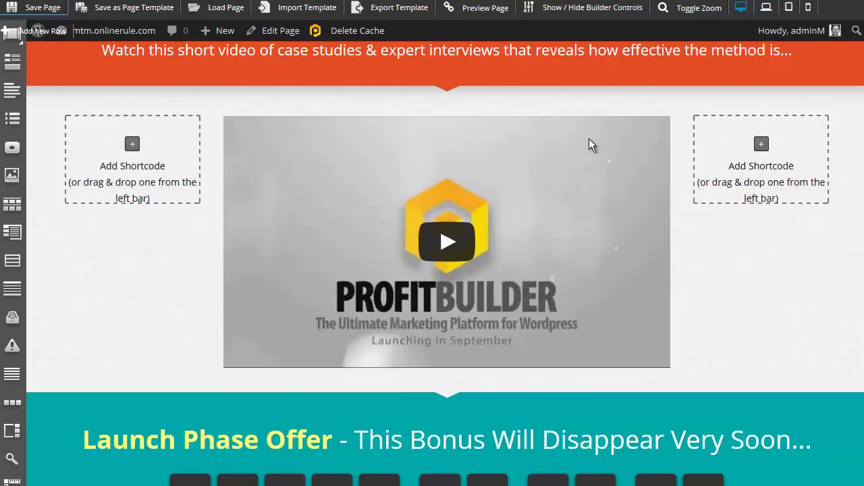
pyautogui.scroll(-2, 588, 138)
pyautogui.scroll(-15, 590, 140)
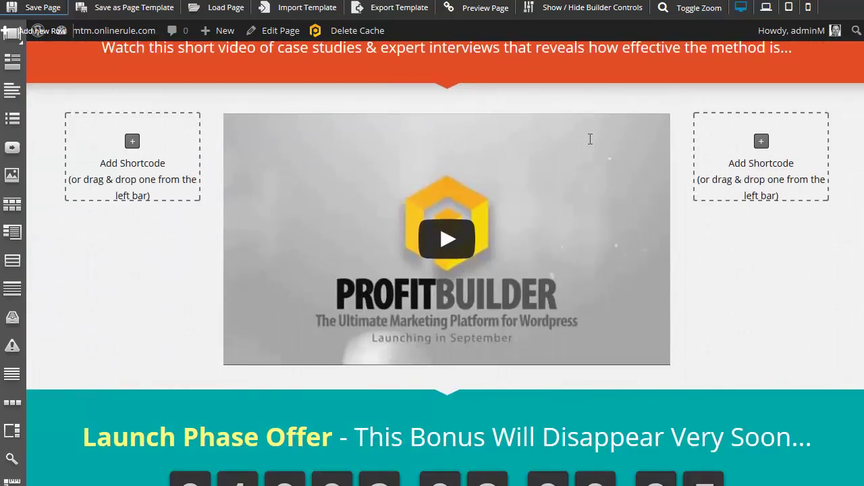
pyautogui.scroll(-4, 588, 140)
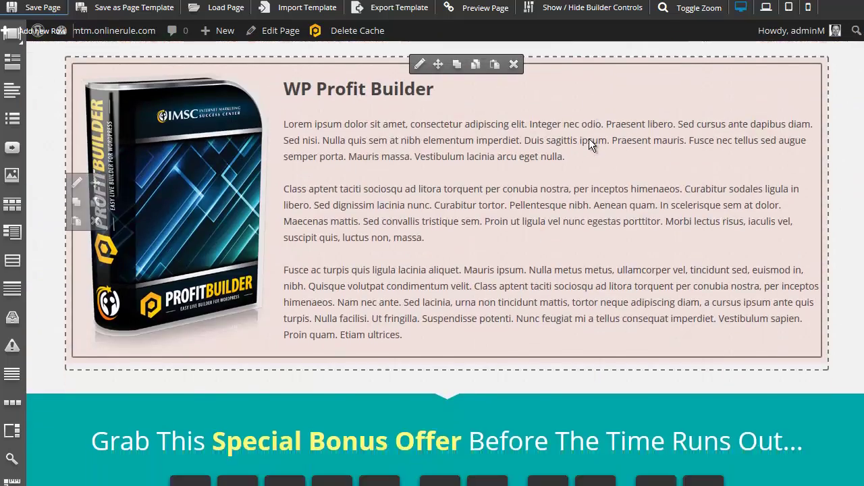